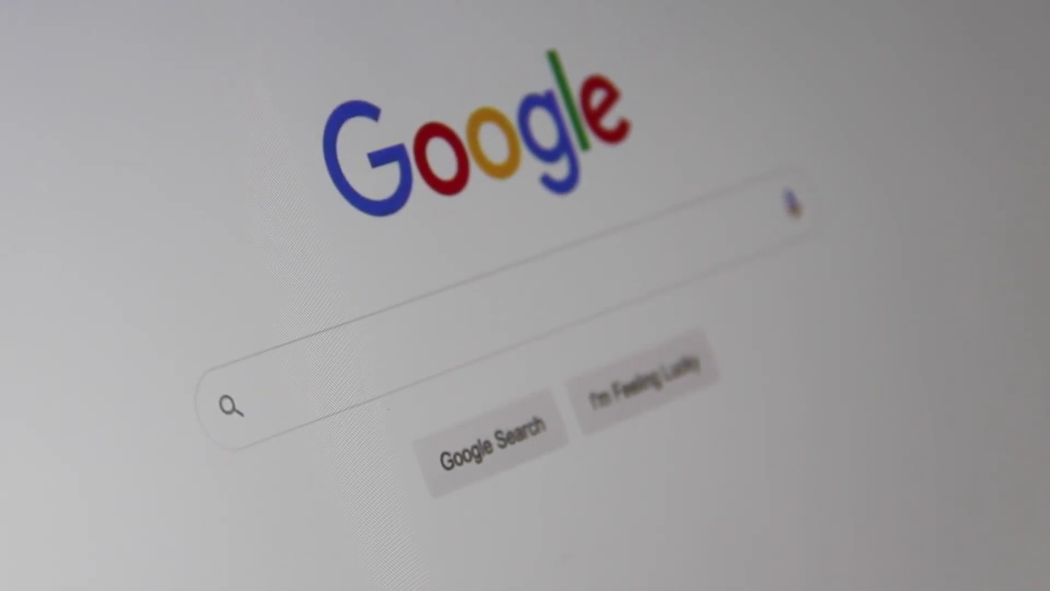
- Type 'Search Engine Optimization' into the Google search box to bring up suggestions
type("Search E")
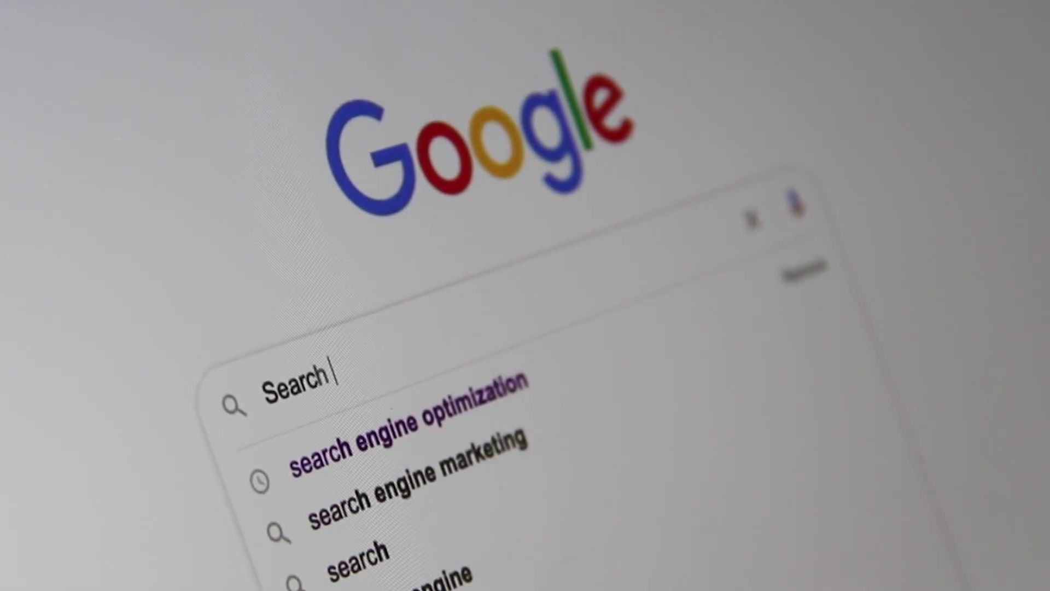
type("ngine Opti")
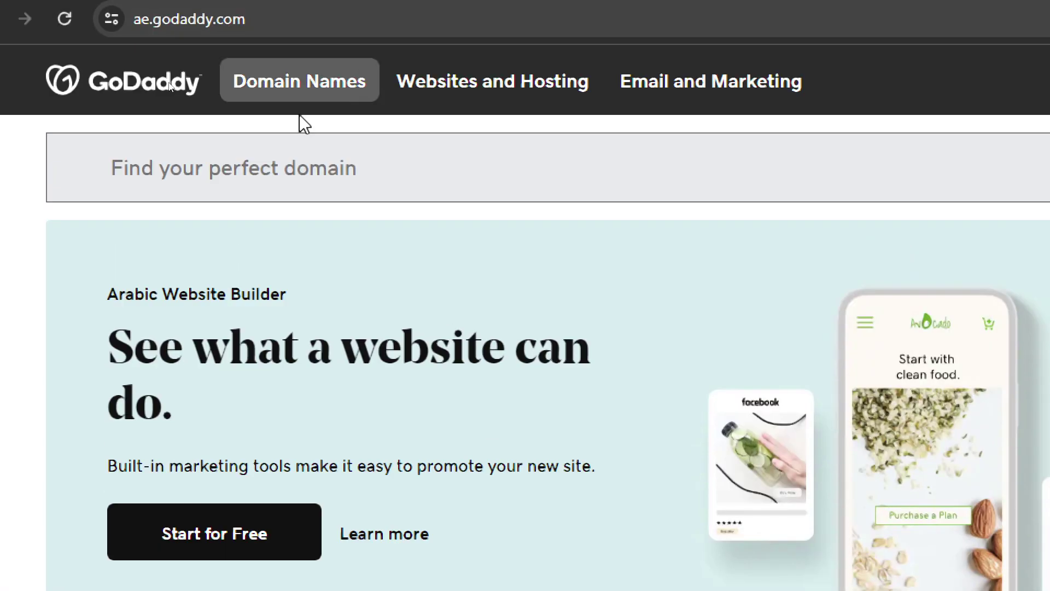
left_click(330, 169)
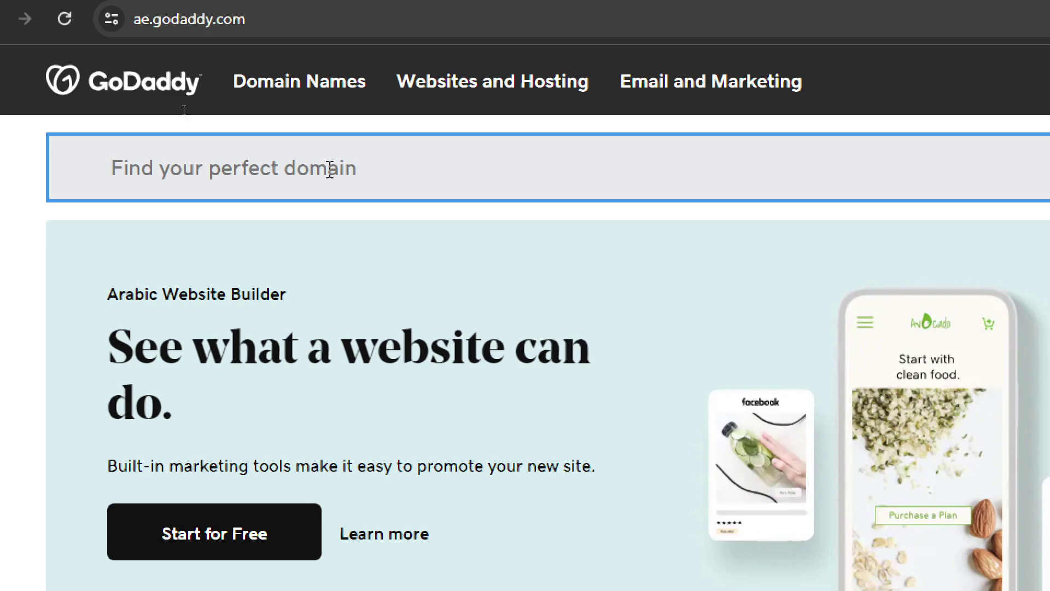
type("Titanltd")
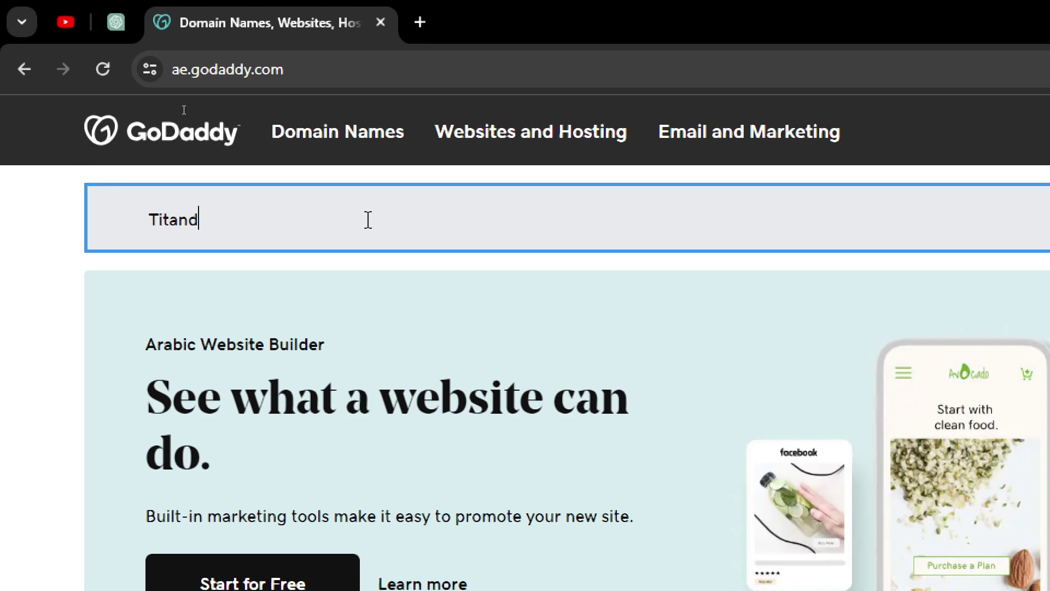
key("Return")
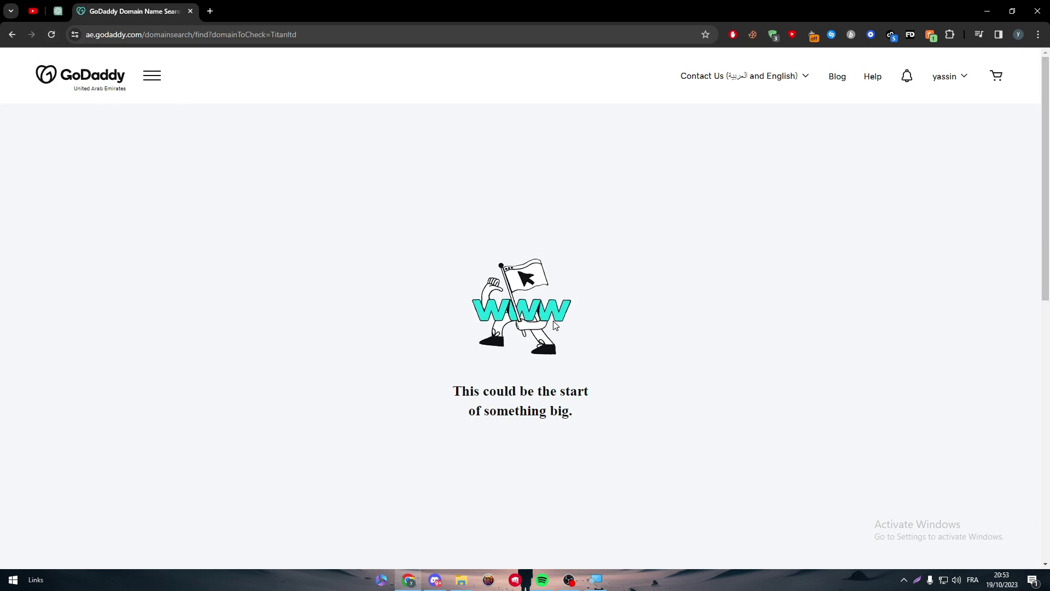
left_click(52, 34)
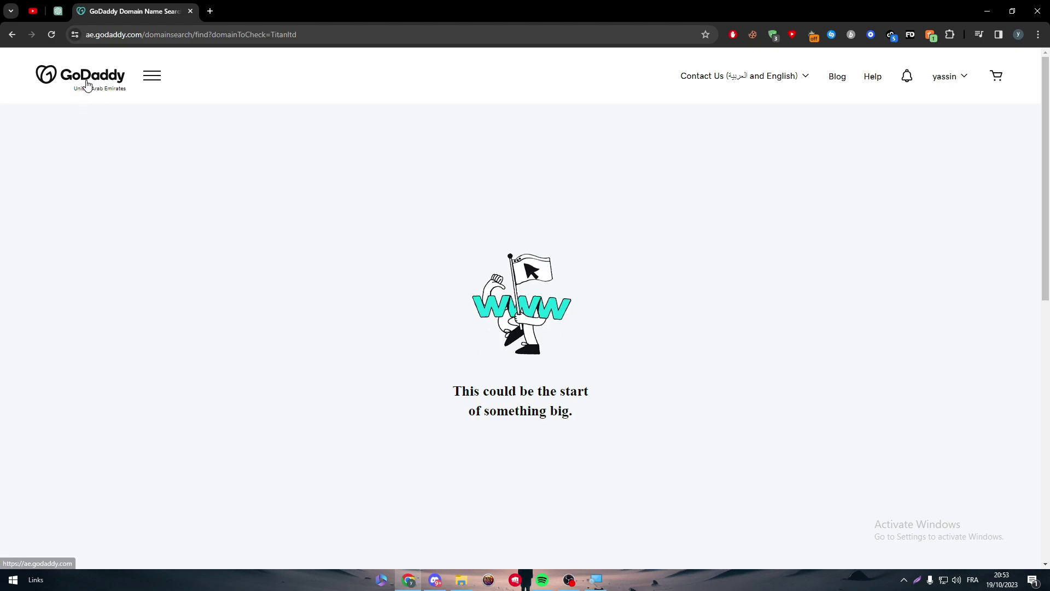
left_click(12, 36)
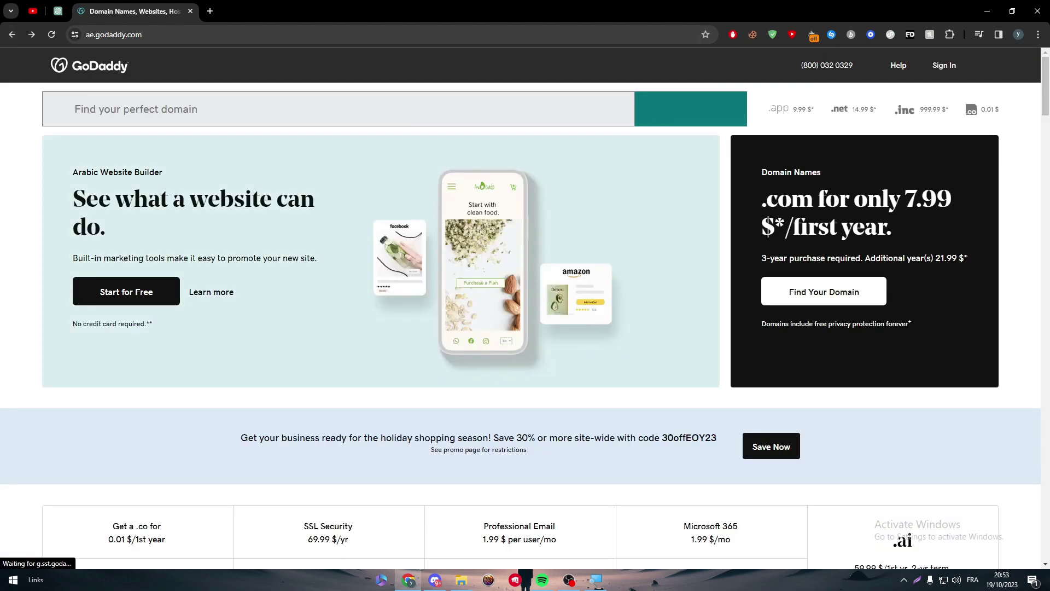
left_click(128, 109)
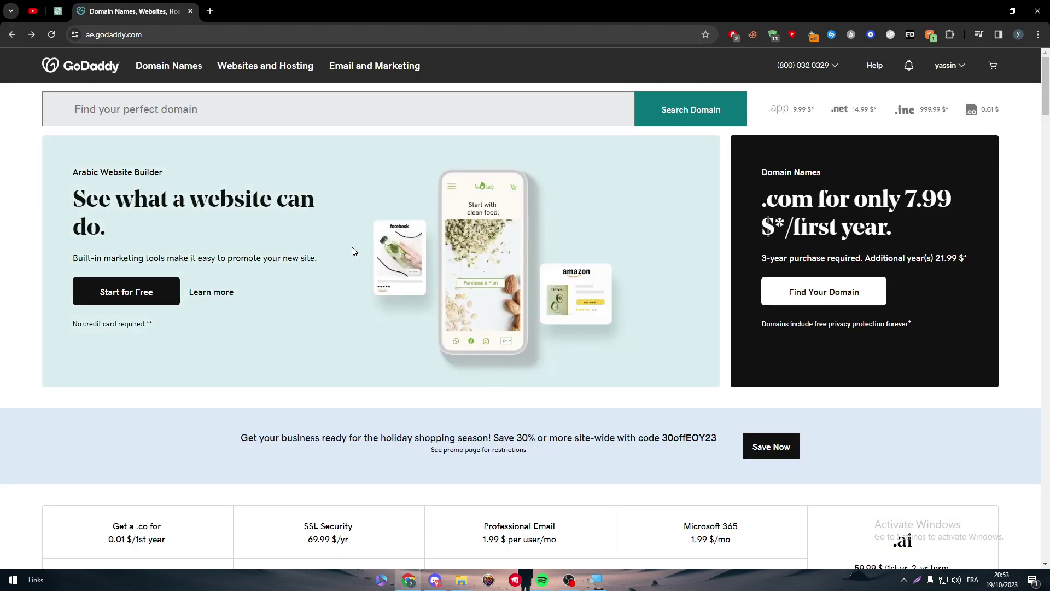
- Return to the titanltd domain search results and scroll through the list
key("alt+Right")
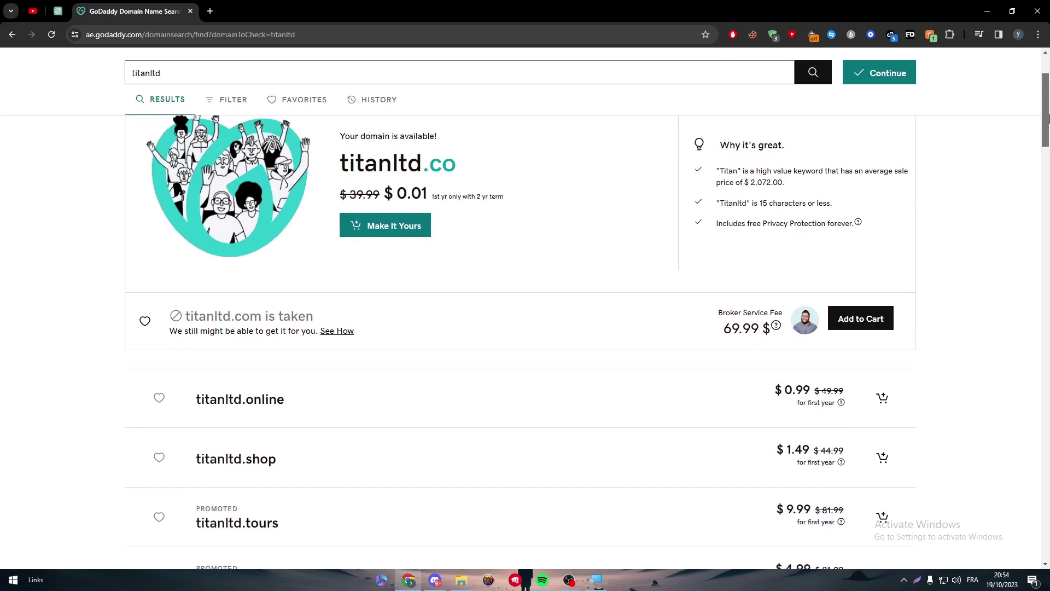
left_click_drag(1045, 118, 1036, 464)
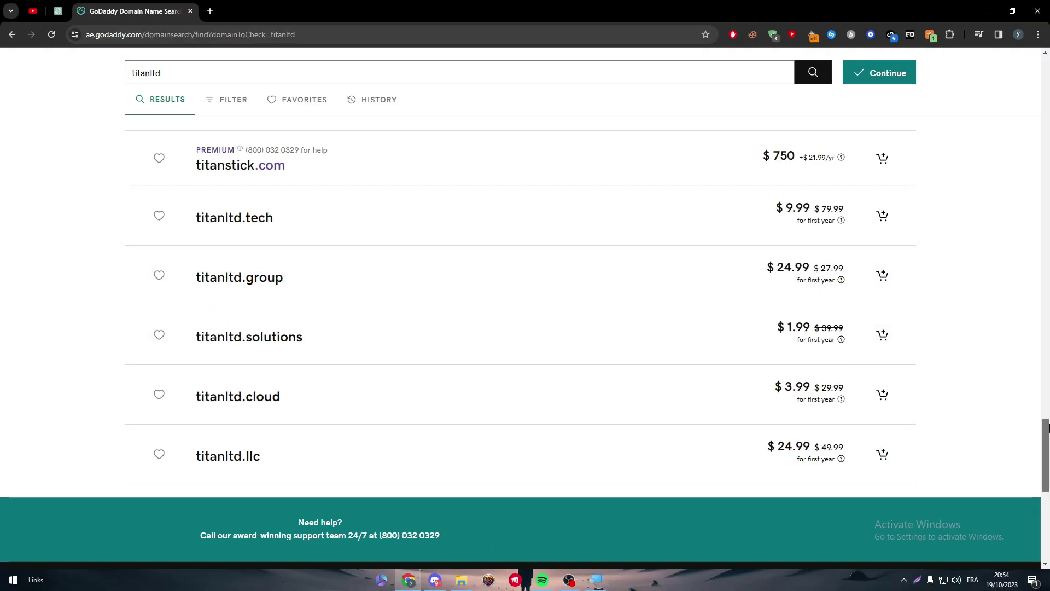
left_click_drag(1048, 428, 1038, 211)
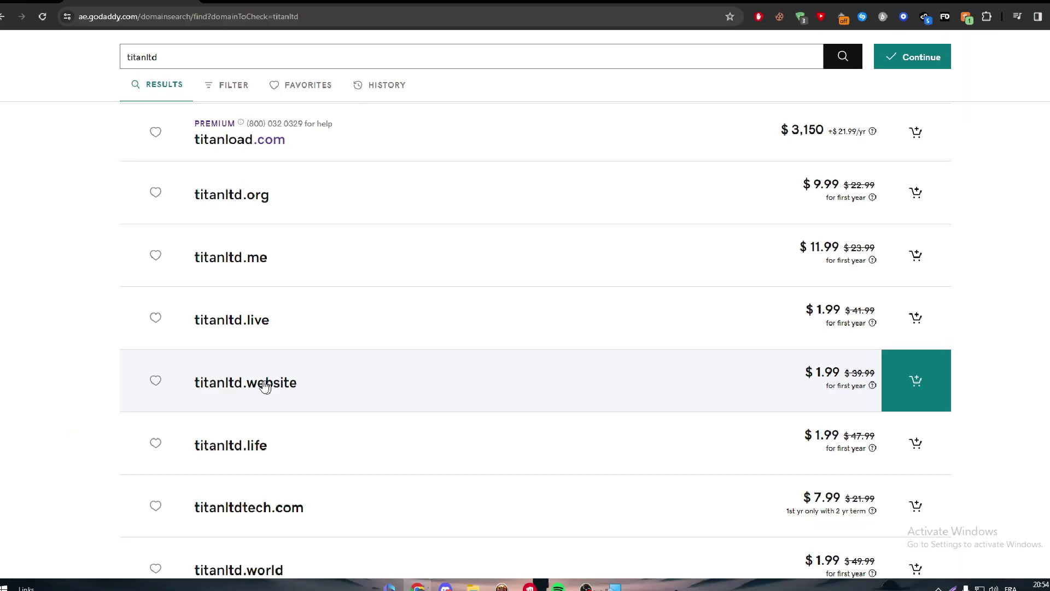
left_click_drag(1047, 227, 1048, 92)
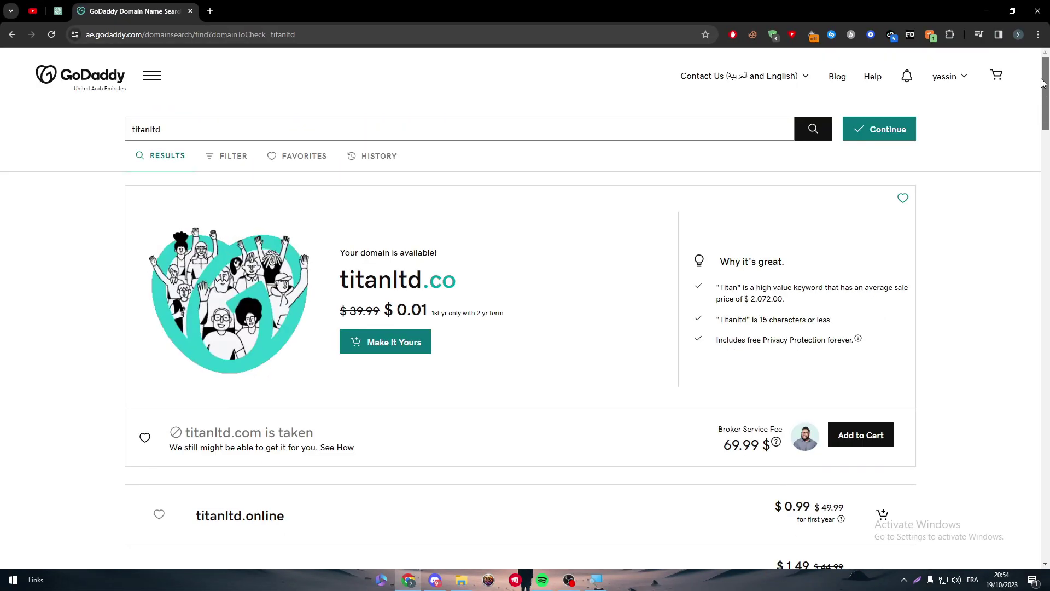
scroll(785, 158, "down", 2)
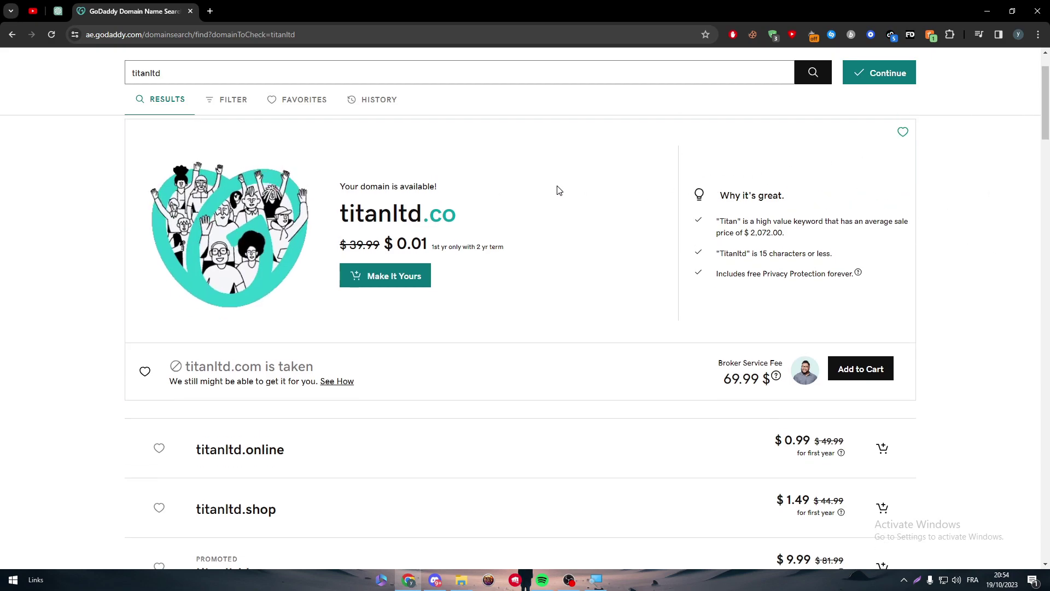
scroll(930, 139, "up", 1)
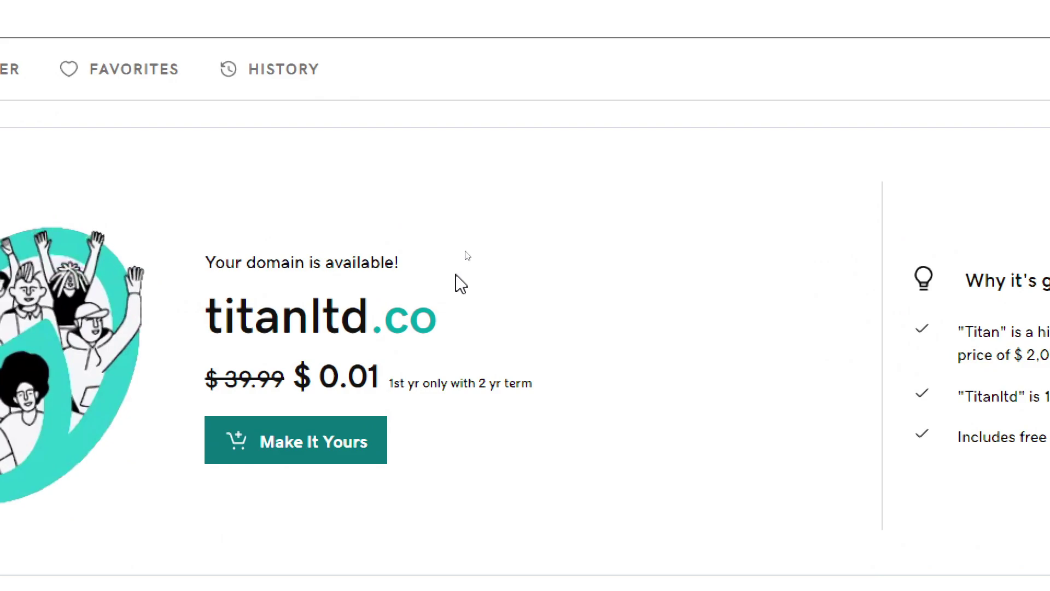
- Highlight titanltd.co's $0.01 sale price and its struck-through $39.99 original price
double_click(350, 377)
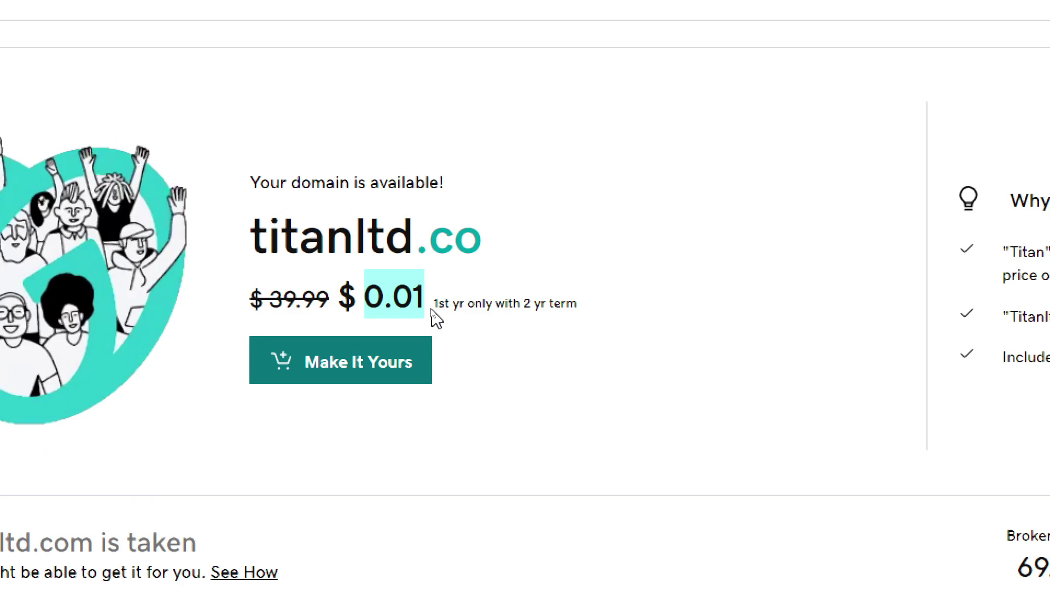
left_click(503, 307)
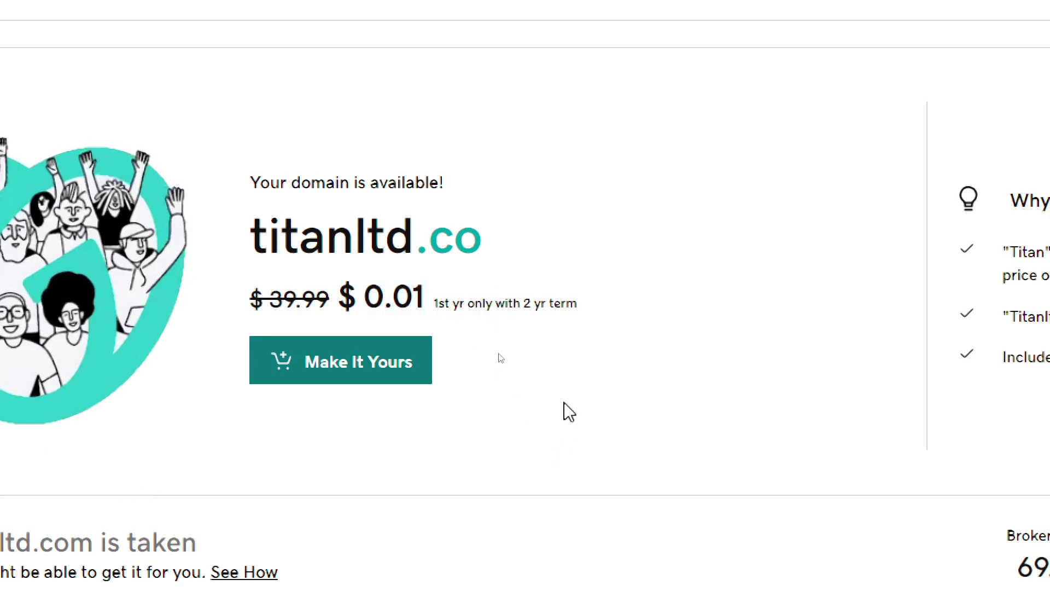
left_click_drag(334, 305, 257, 303)
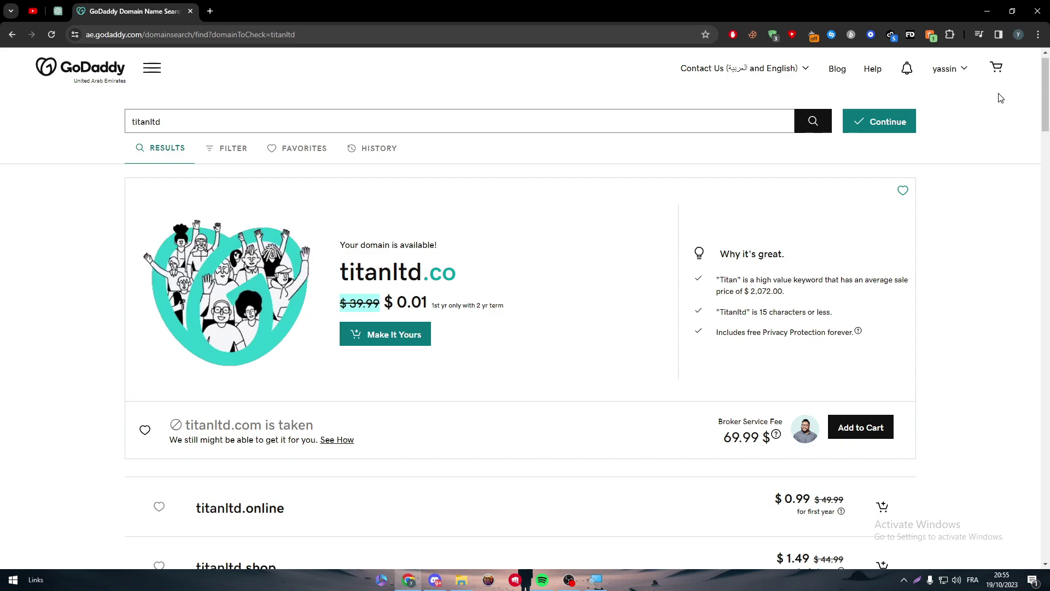
- Add titanltd.online to the cart for $0.99 and continue to its registration options
scroll(1000, 98, "down", 5)
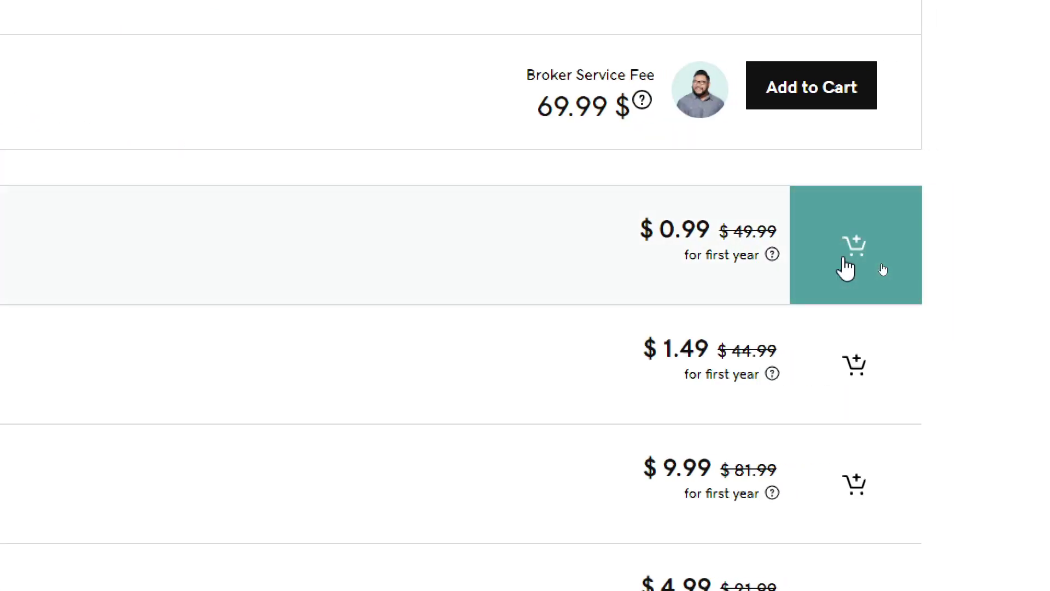
left_click(856, 248)
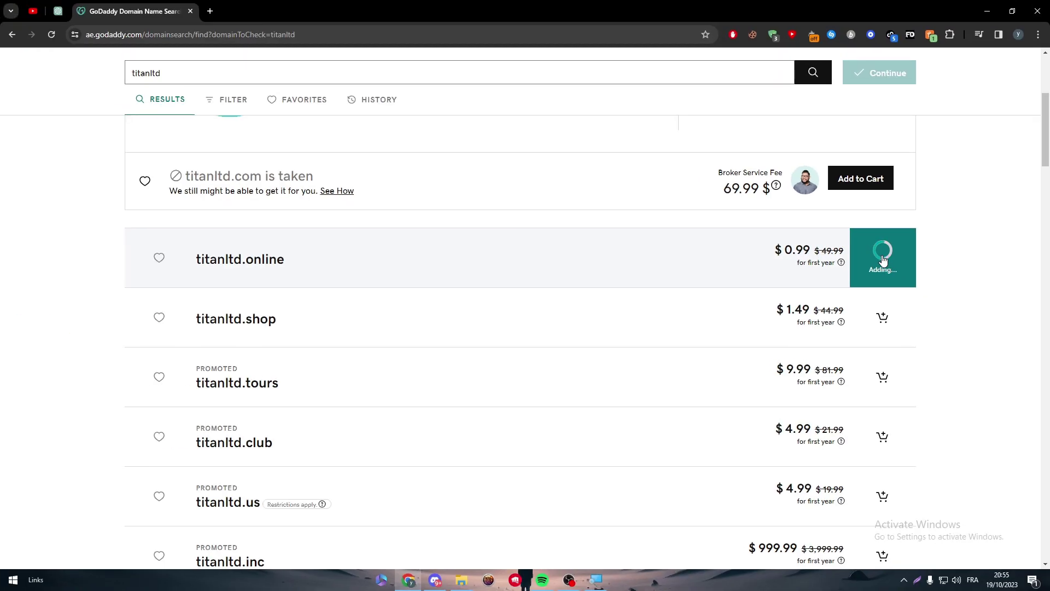
left_click(874, 265)
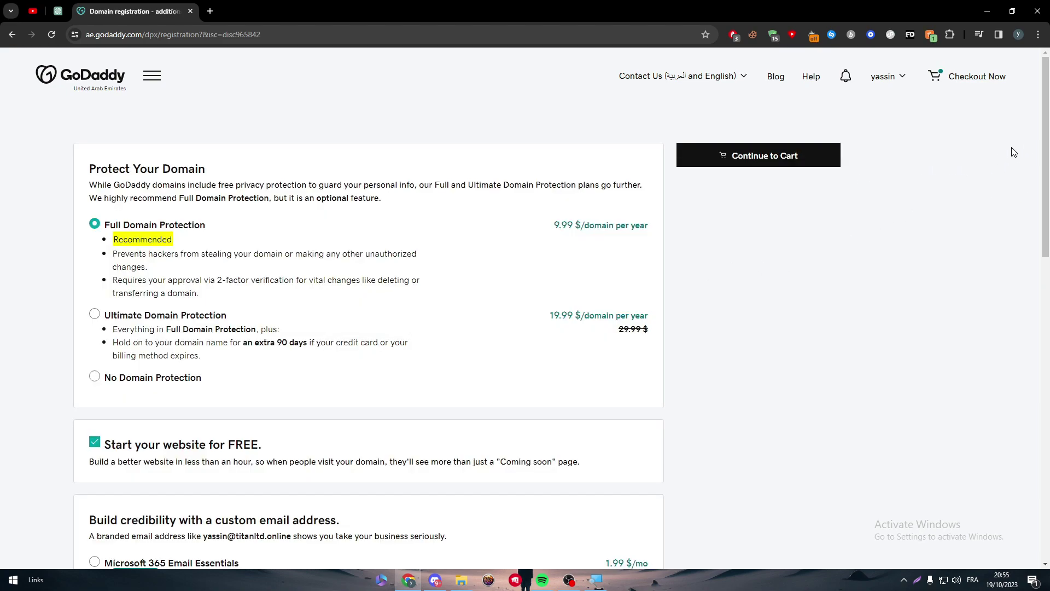
- Skip domain protection, the free website and professional email, and continue to the cart
left_click_drag(1047, 152, 1046, 190)
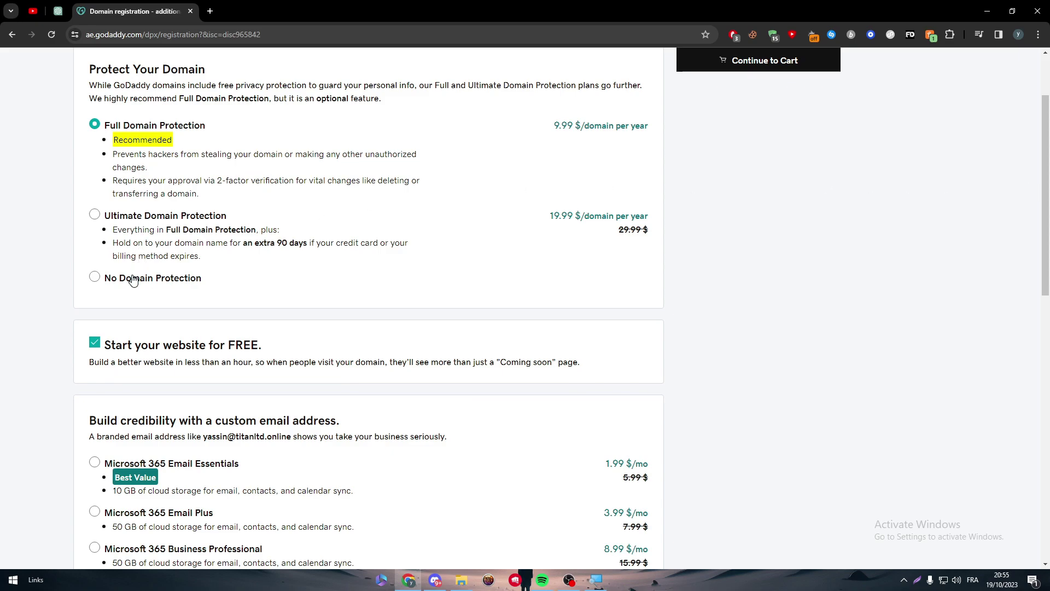
scroll(197, 238, "down", 3)
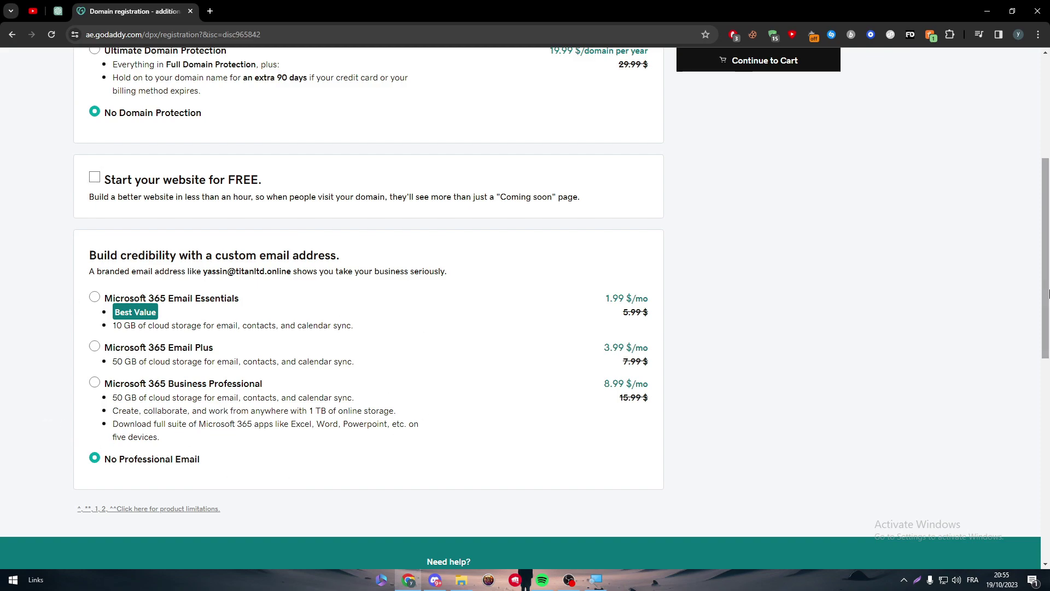
left_click_drag(1049, 293, 1016, 149)
left_click(695, 156)
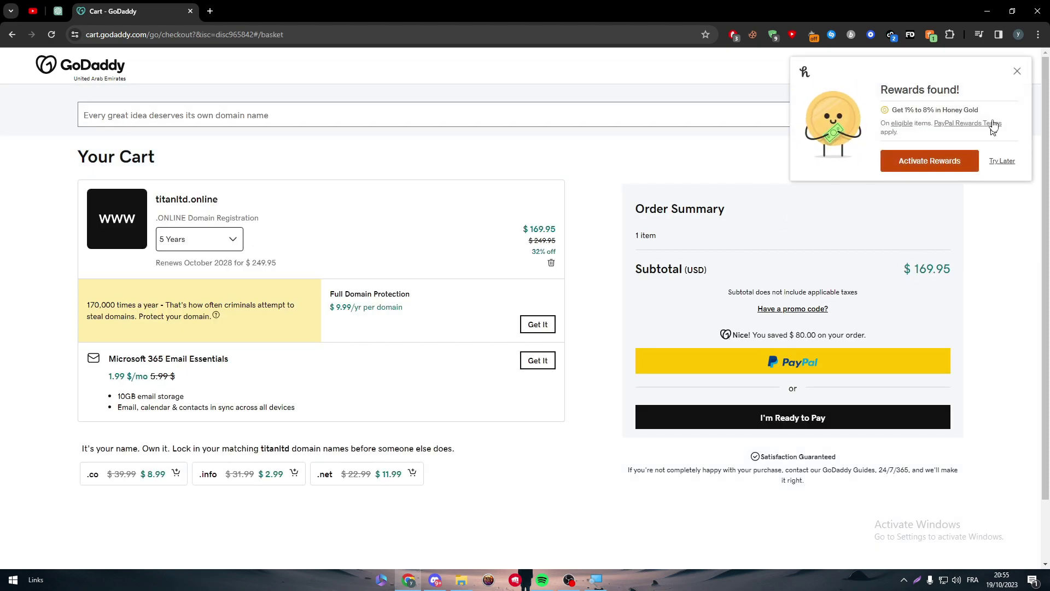
- Dismiss the rewards offer and change titanltd.online's registration to 1 Year for a $0.99 subtotal
left_click(1013, 75)
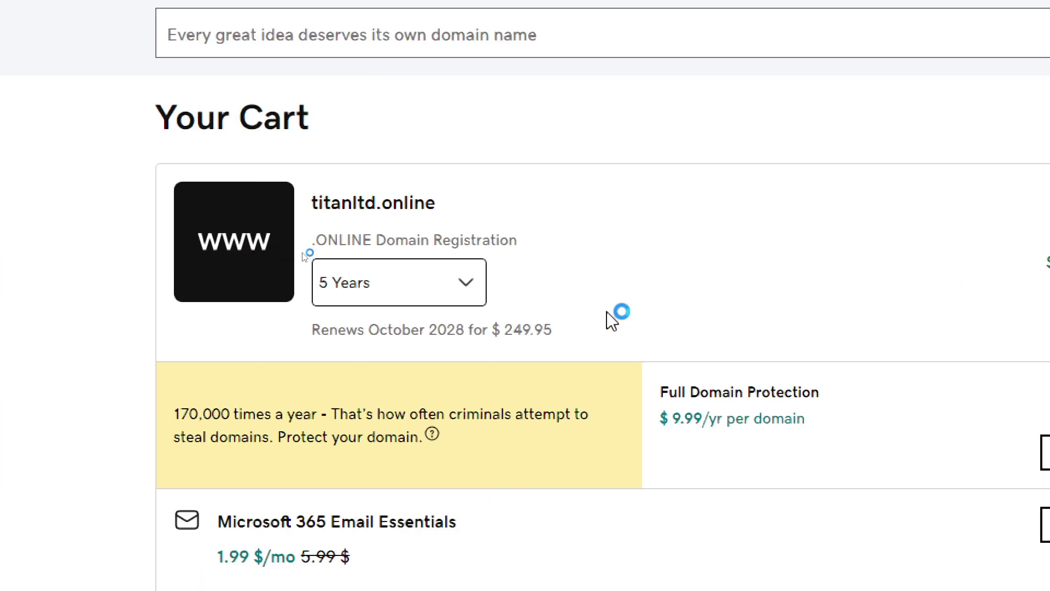
left_click(195, 241)
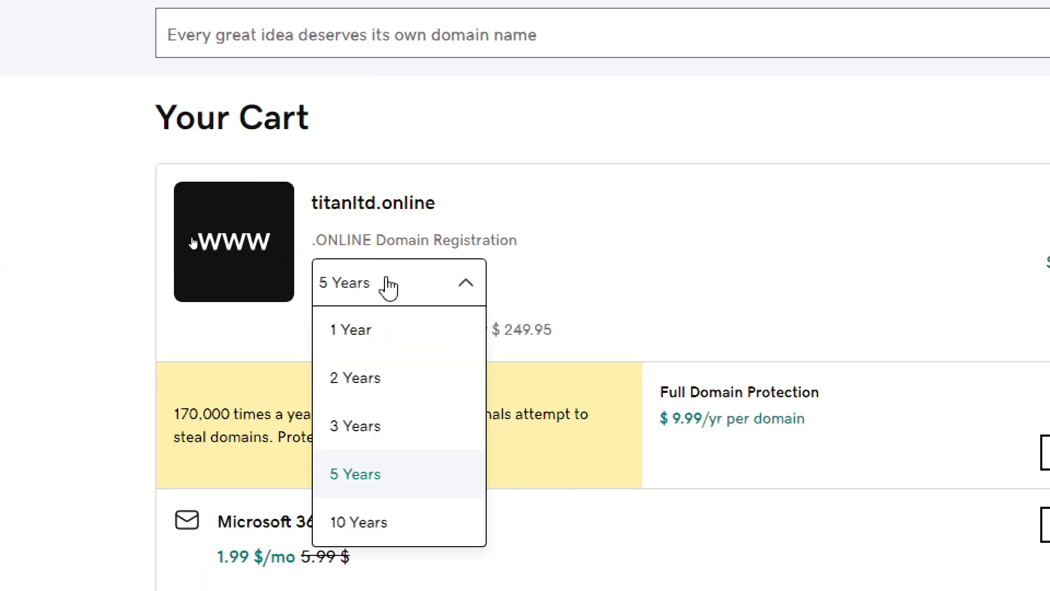
left_click(341, 332)
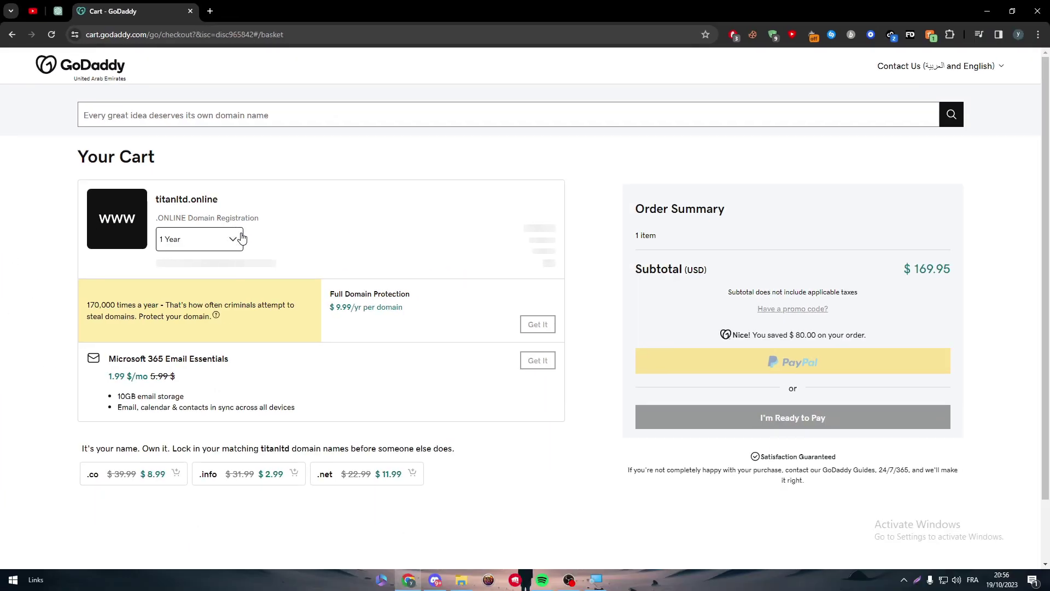
double_click(931, 268)
- Proceed to checkout with a $1.17 total, then open Gmail in a new tab
scroll(1048, 230, "down", 1)
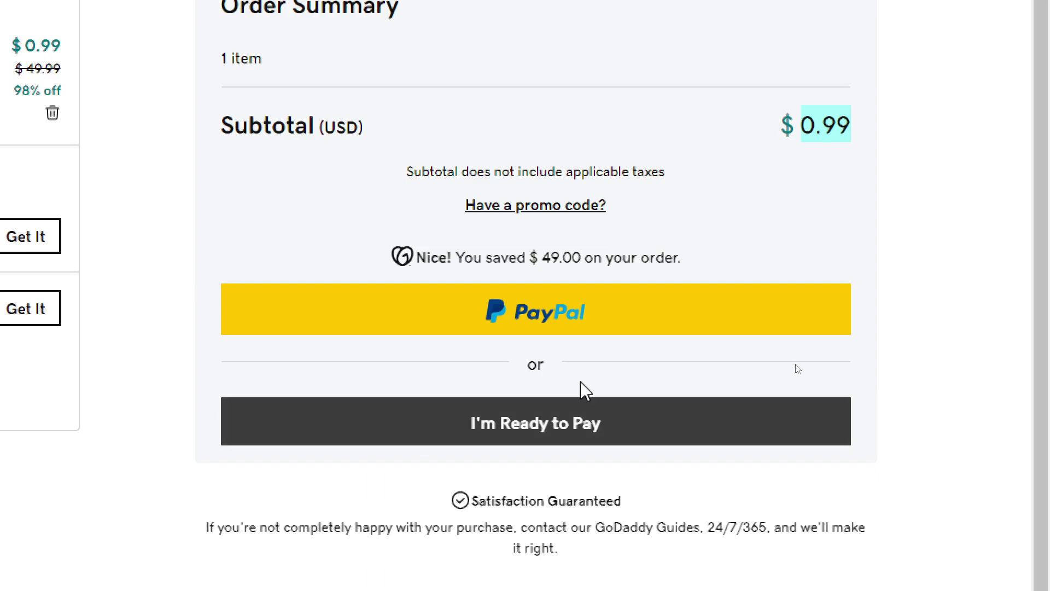
left_click(510, 435)
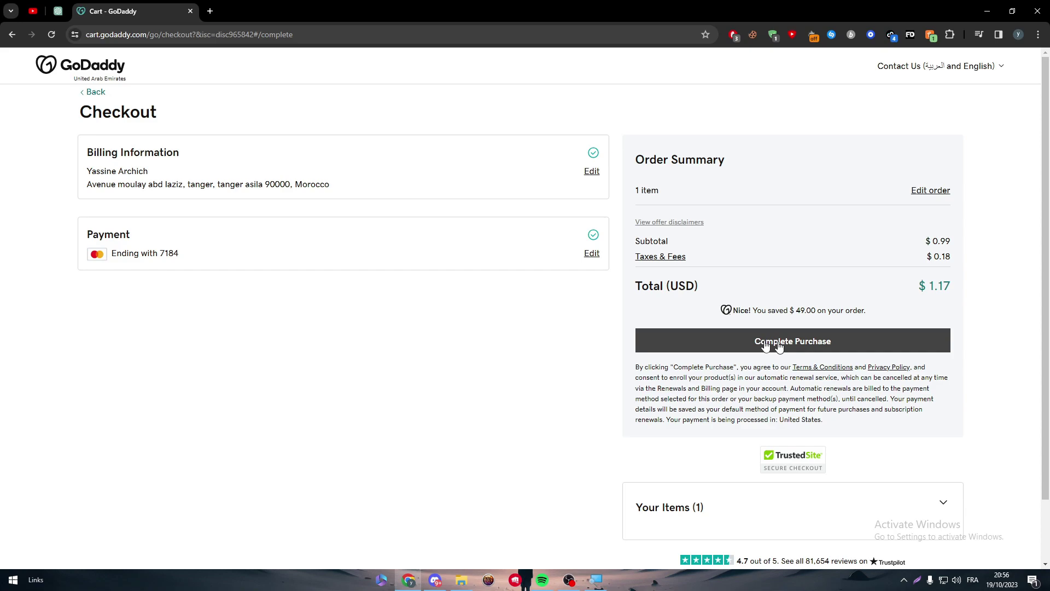
key("ctrl+t")
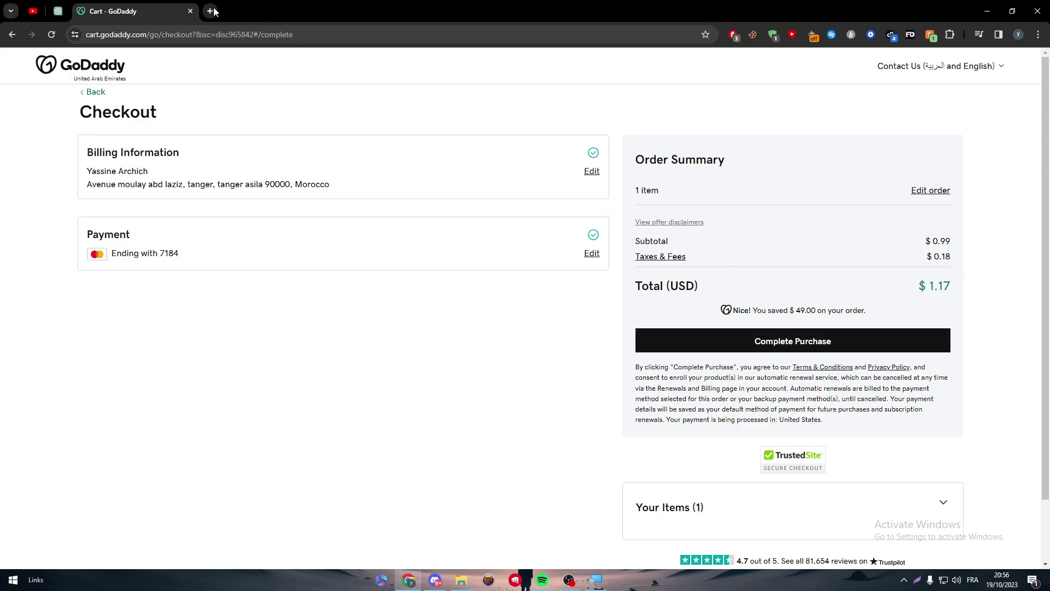
left_click(939, 86)
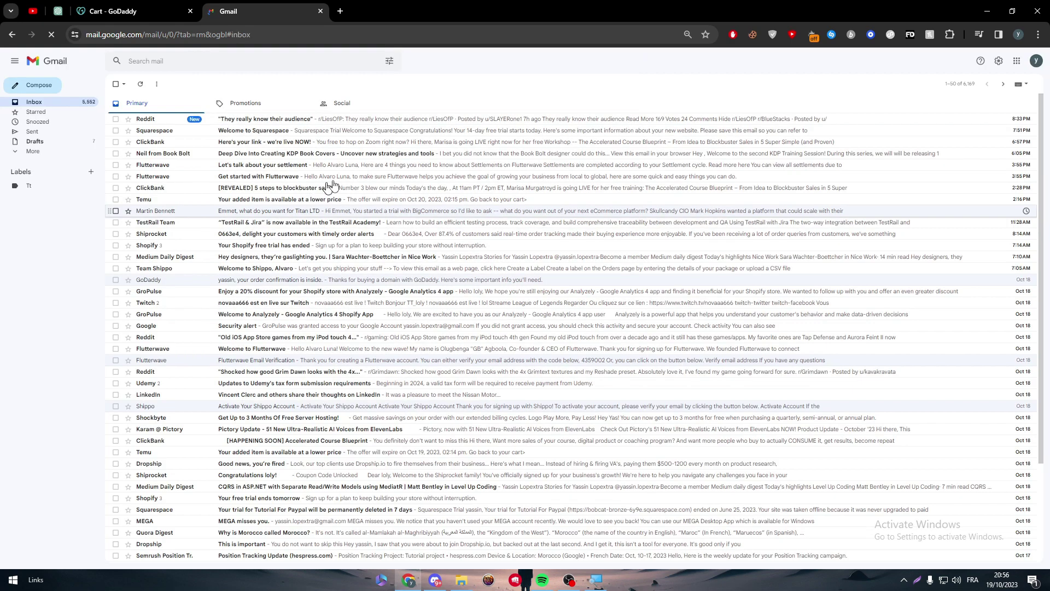
- Open GoDaddy's order-confirmation email and review the 1-year .STORE receipt totalling $1.17
left_click(196, 280)
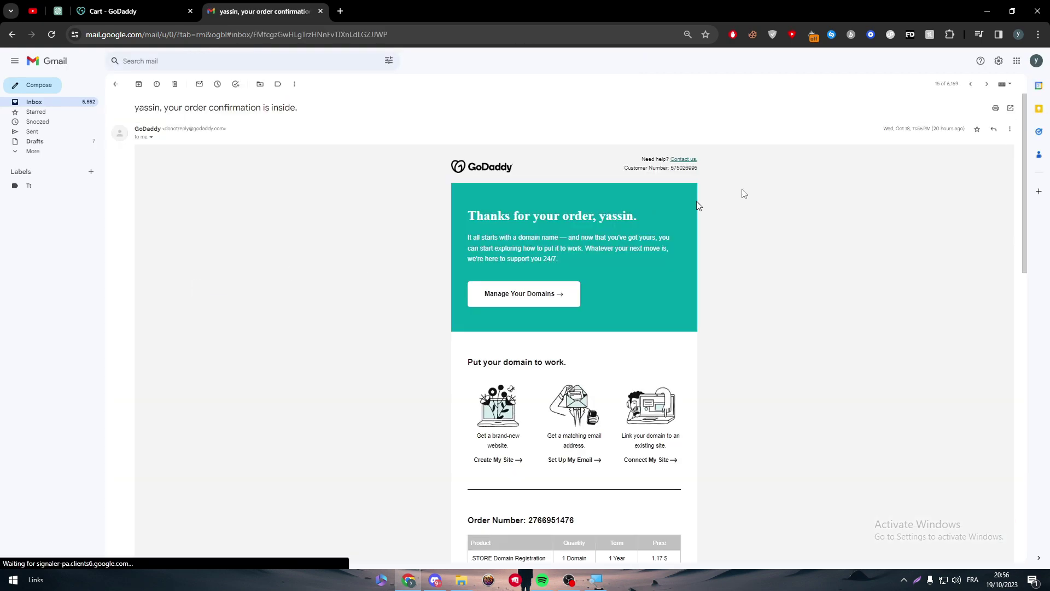
scroll(1016, 266, "down", 5)
scroll(1016, 265, "down", 1)
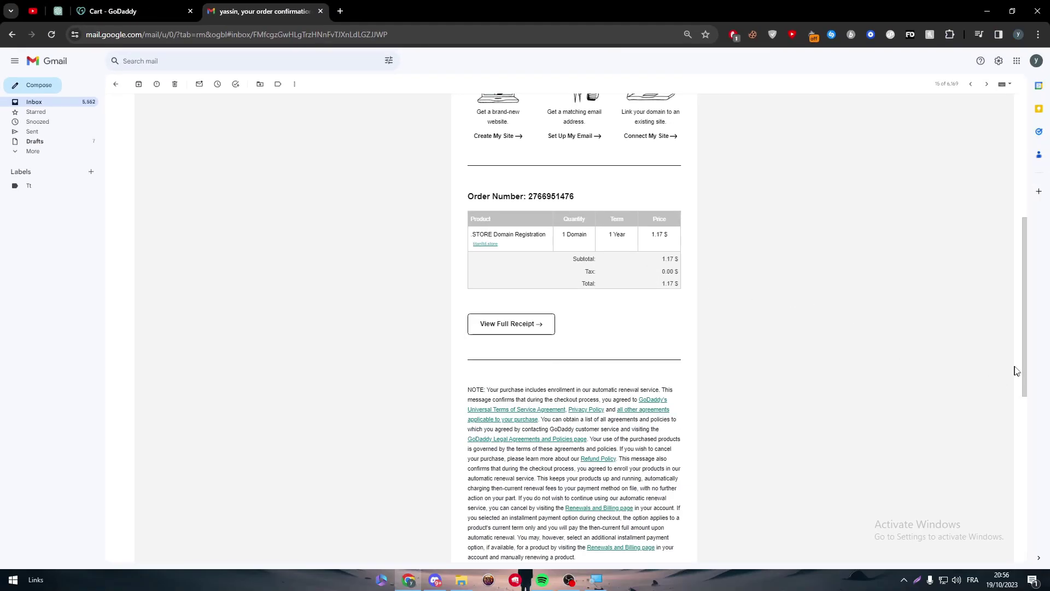
scroll(1020, 356, "up", 5)
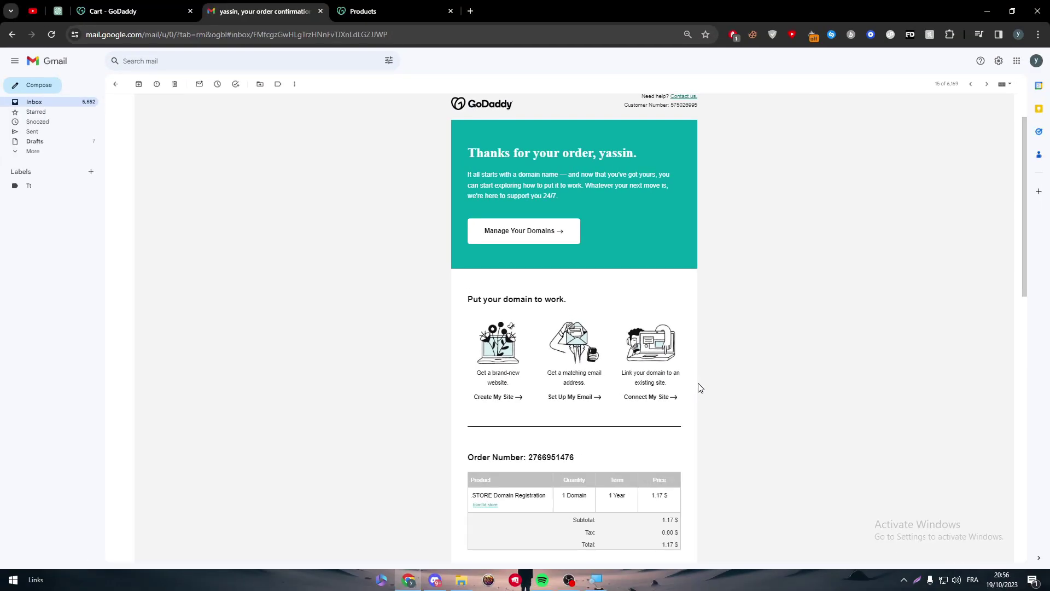
- Open the titanltd.store dashboard from the GoDaddy products page and scroll to Connect Your Domain
left_click(401, 7)
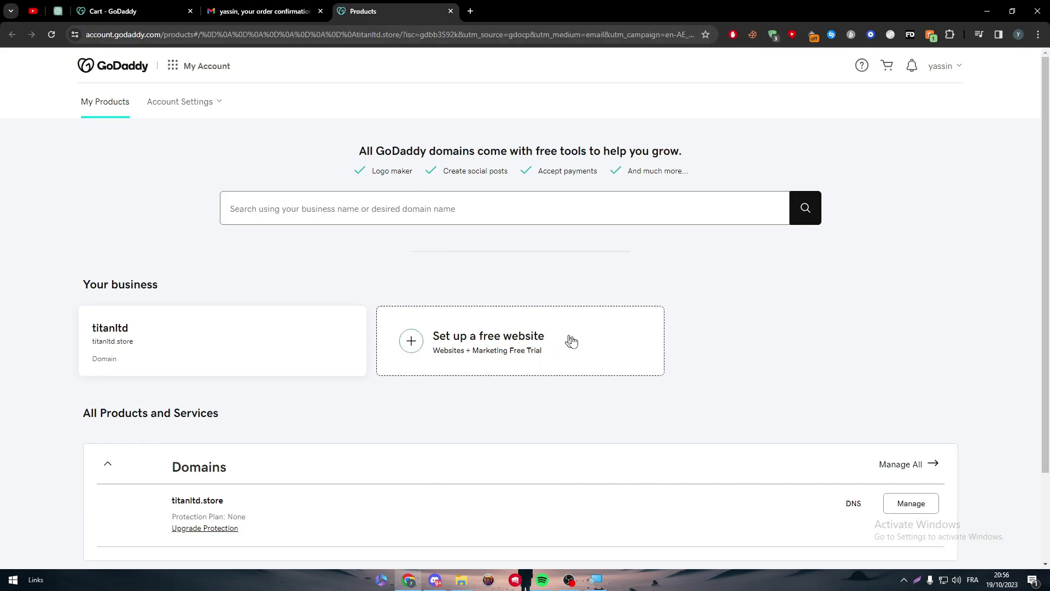
scroll(567, 340, "down", 2)
left_click(917, 407)
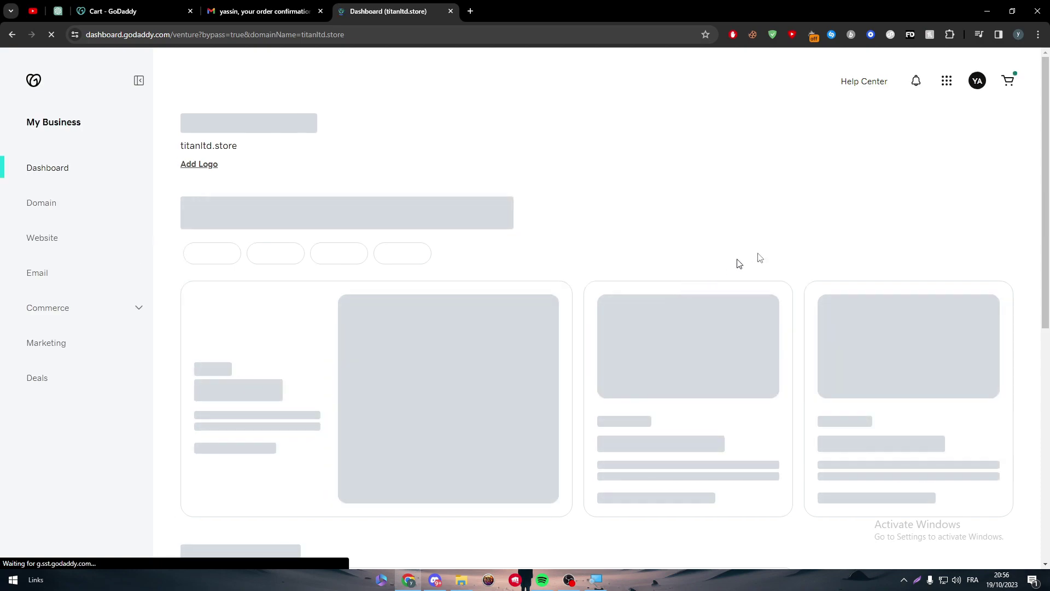
left_click_drag(1047, 158, 1047, 350)
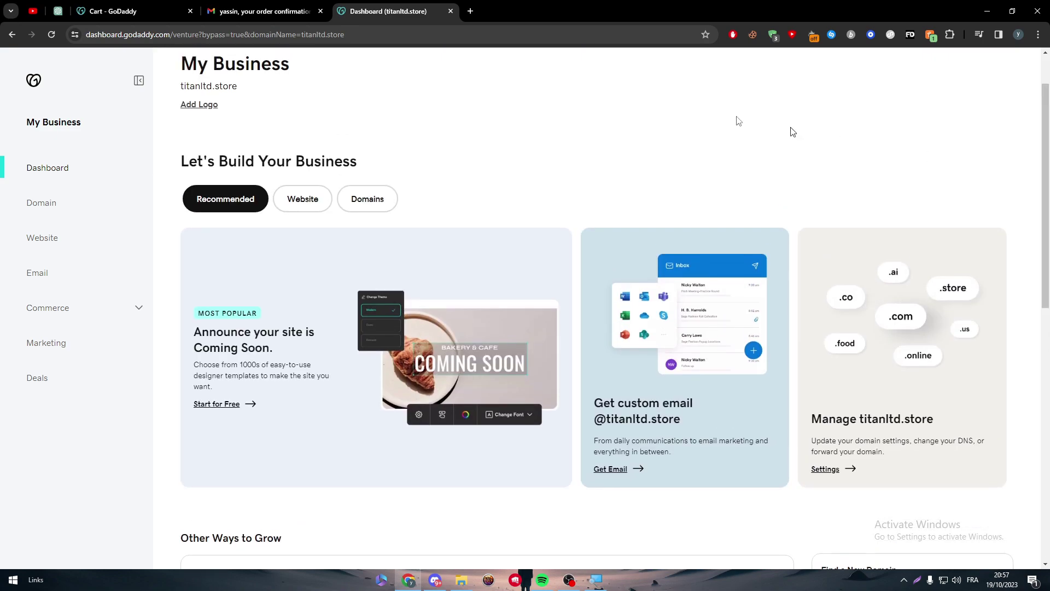
left_click(253, 11)
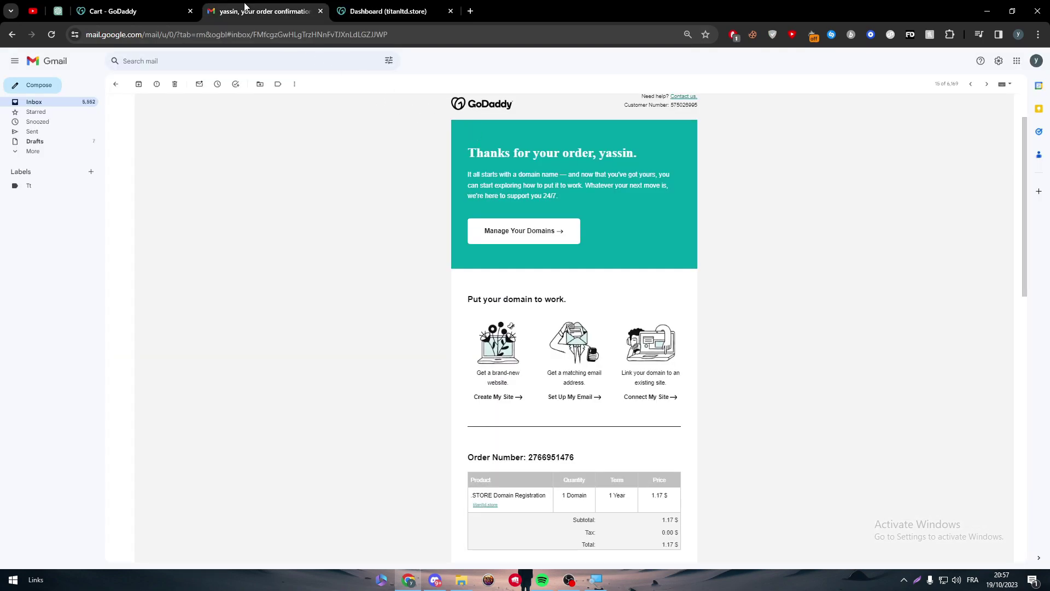
left_click(382, 8)
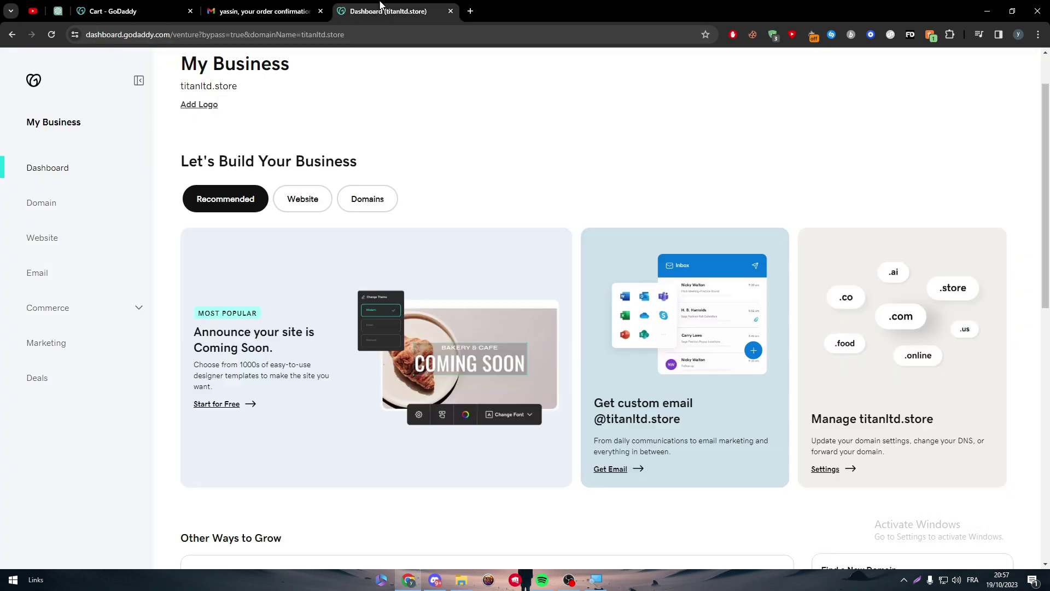
scroll(1032, 295, "down", 10)
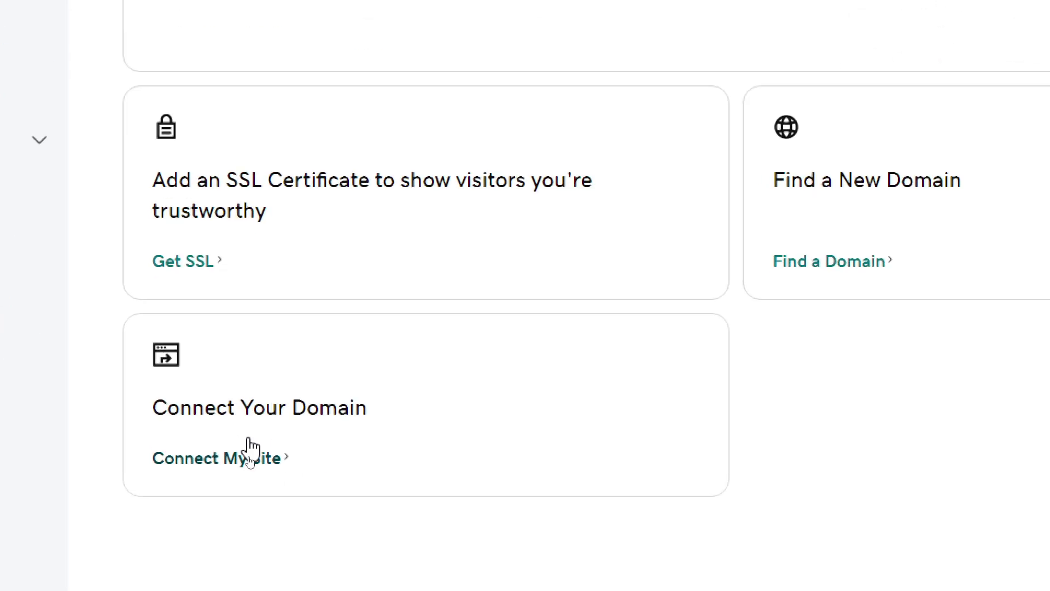
- Open Connect My Site for titanltd.store and browse destinations like Wix, Shopify and Forward To Any Site
left_click(247, 459)
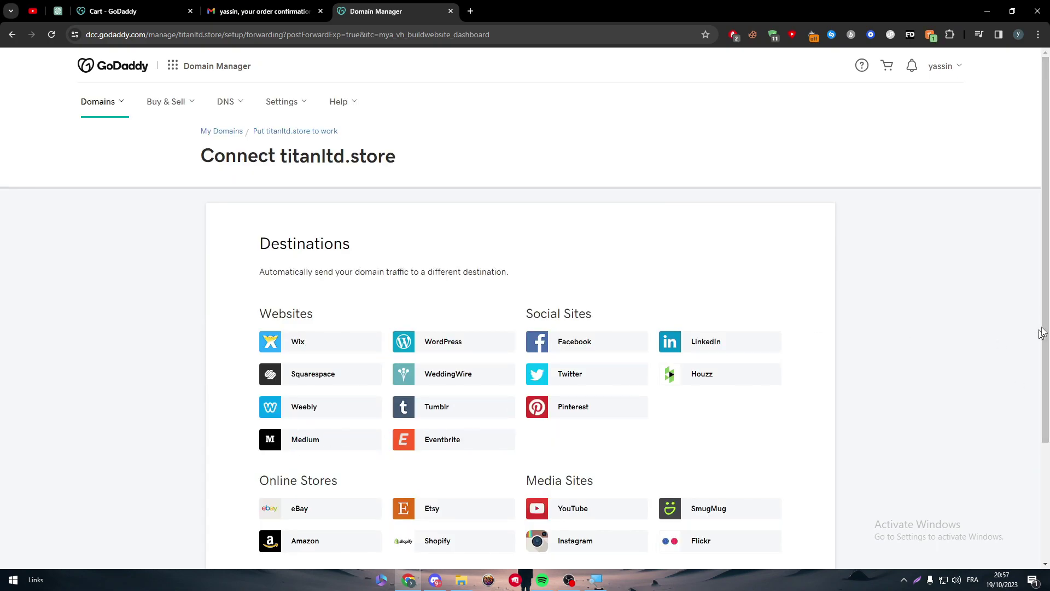
scroll(1045, 338, "down", 1)
scroll(969, 331, "down", 2)
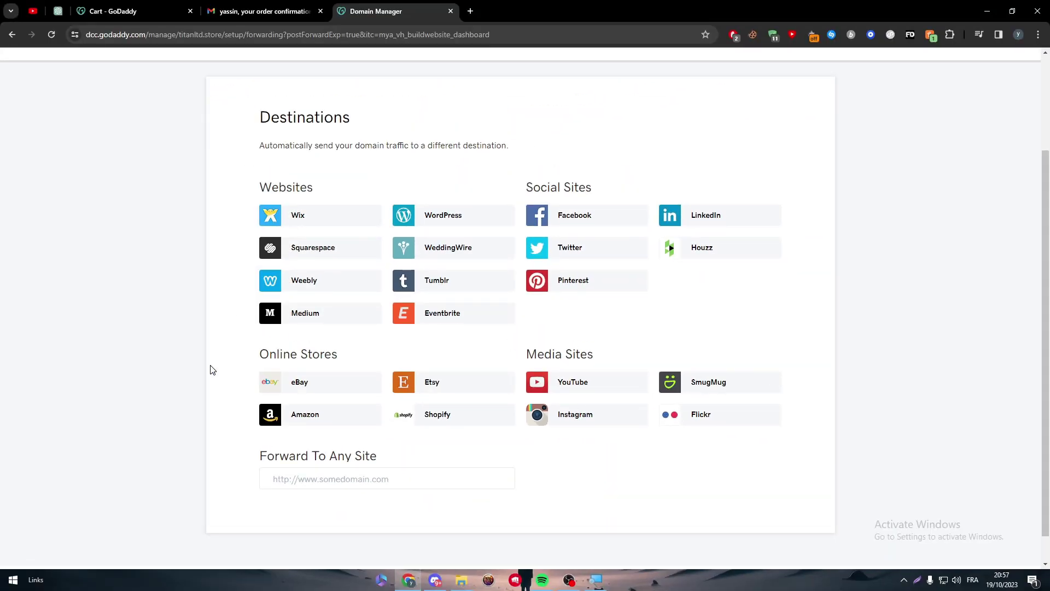
scroll(903, 171, "up", 3)
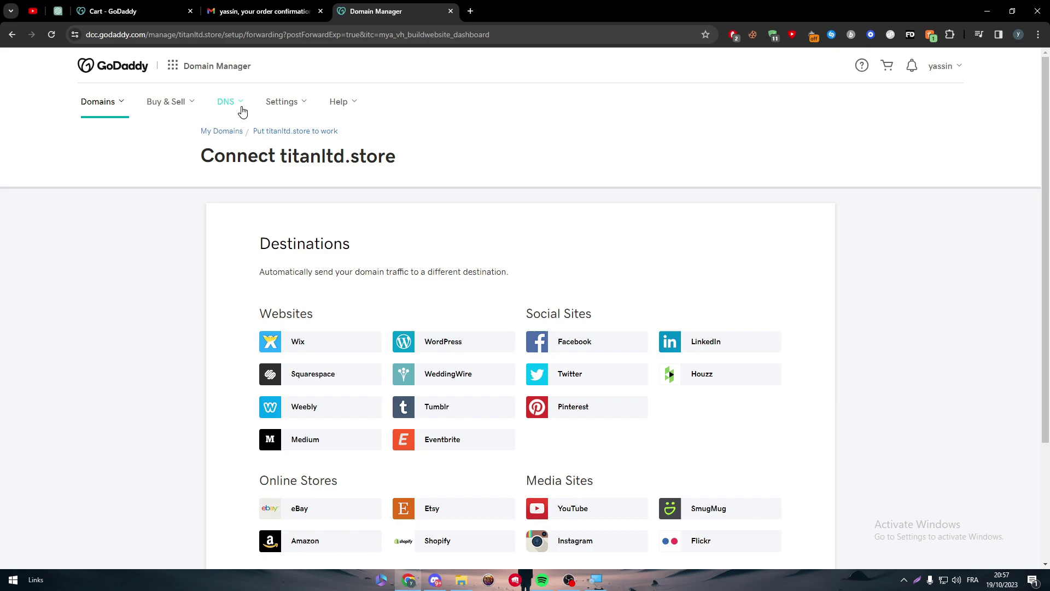
- Open the DNS records for titanltd.store from the business dashboard's domain section
left_click(240, 105)
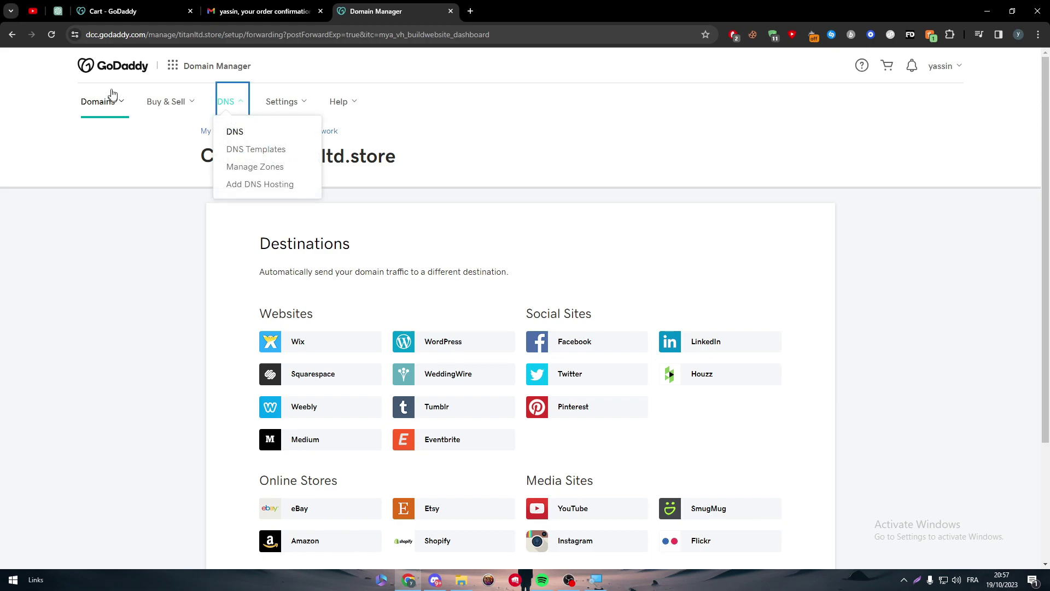
left_click(119, 73)
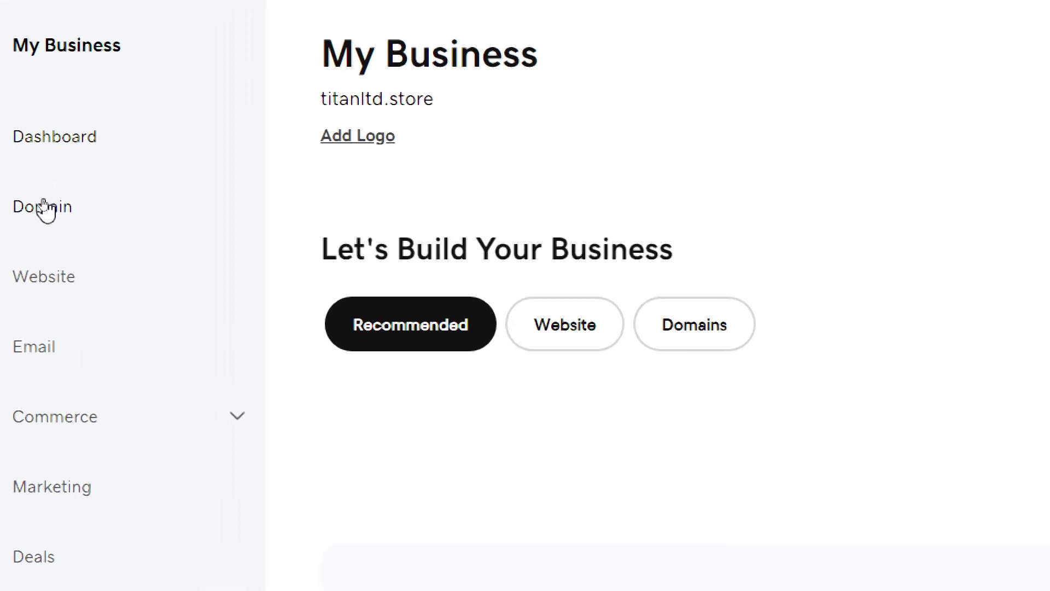
left_click(39, 208)
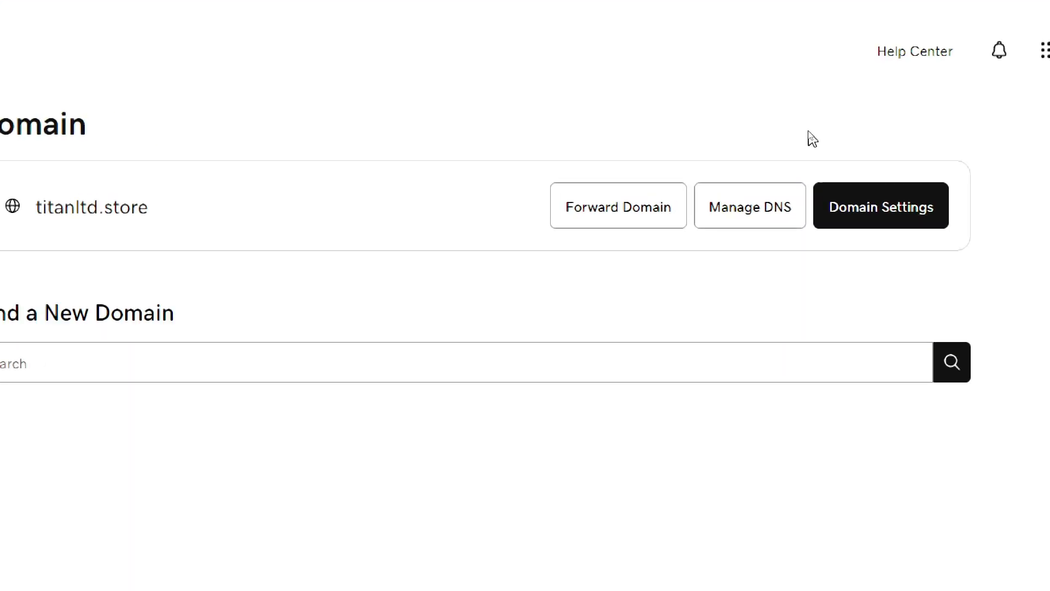
left_click(779, 206)
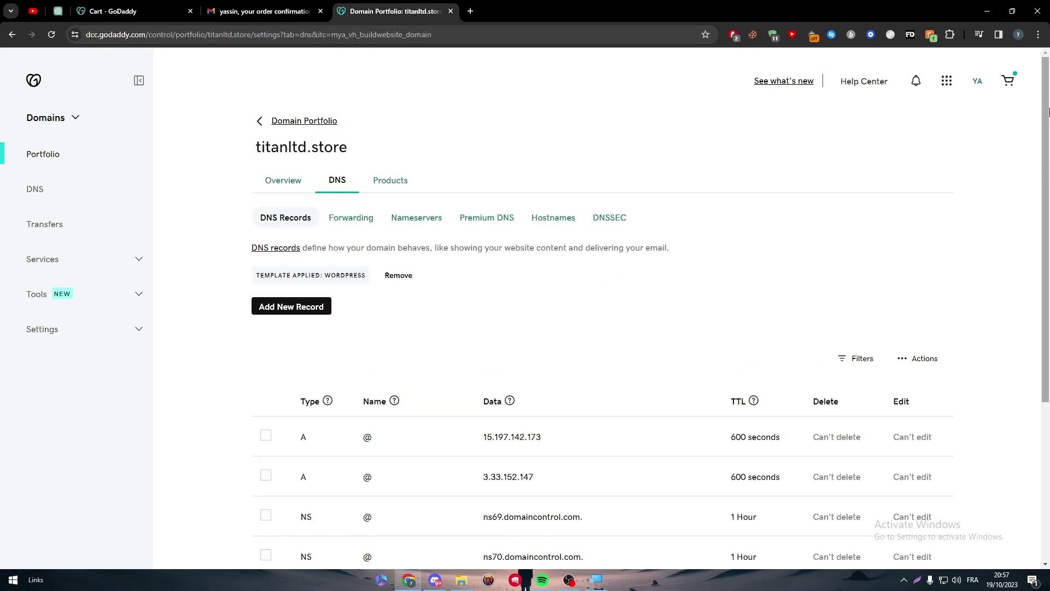
- View the current ns69 and ns70 domaincontrol.com nameservers and start changing them
scroll(1042, 164, "down", 1)
left_click_drag(1049, 125, 1045, 182)
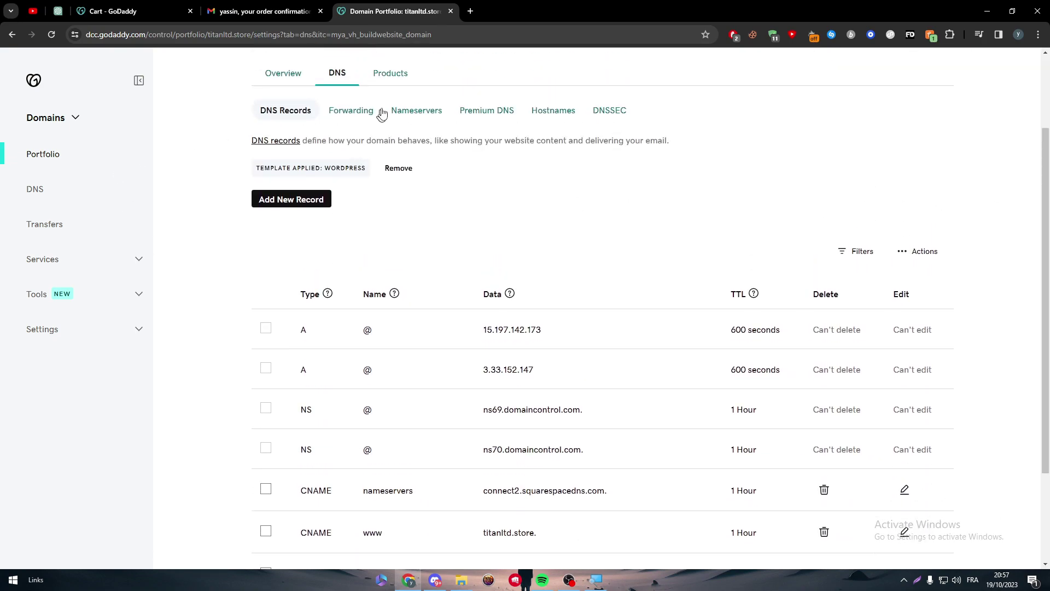
left_click(413, 112)
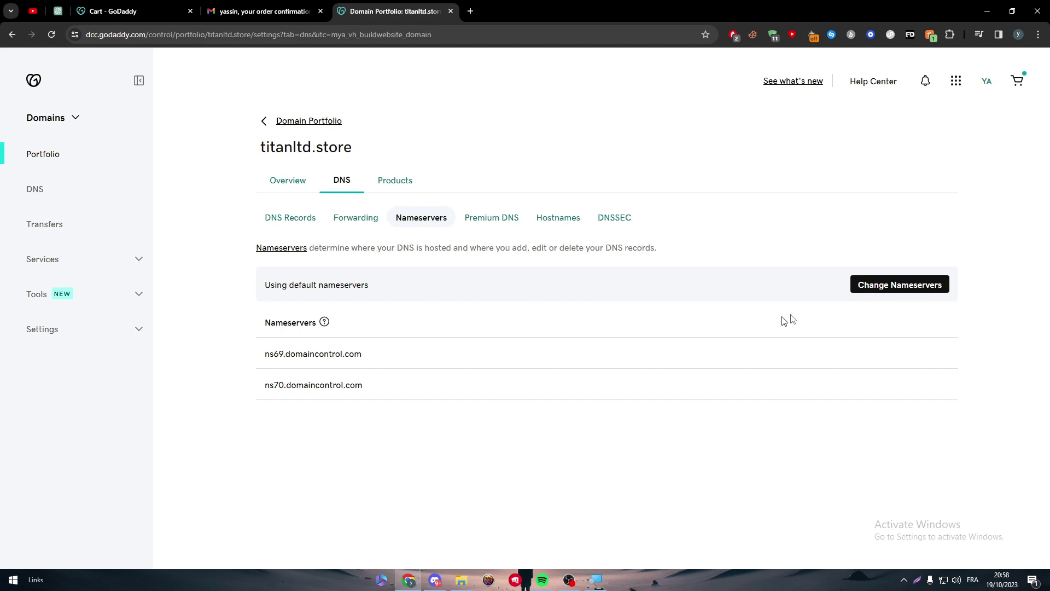
left_click(869, 286)
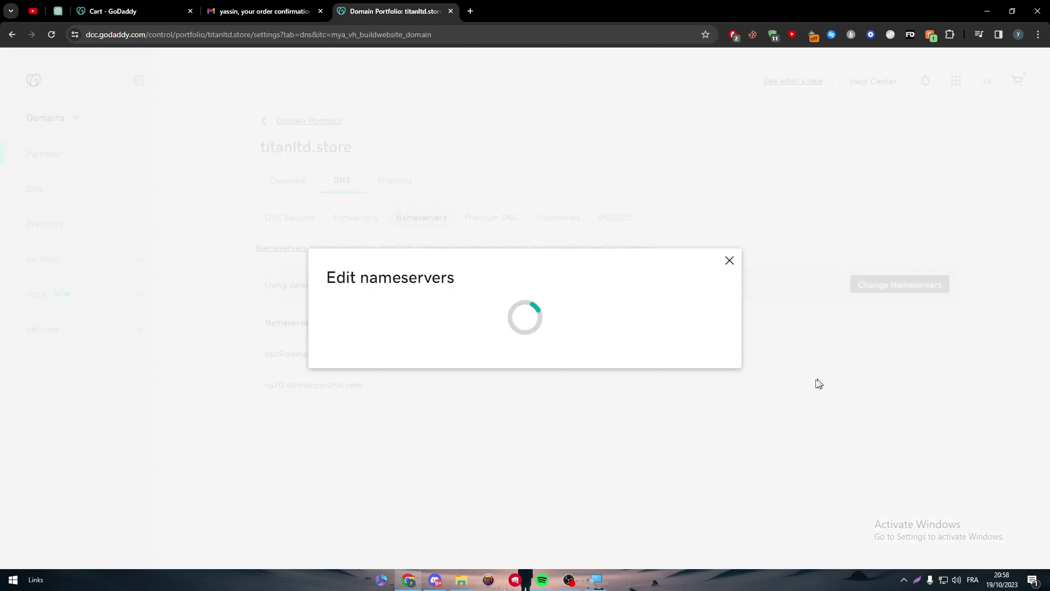
- Google 'namecheap' in a new tab and open the sponsored Namecheap homepage
left_click(469, 10)
type("namecheap")
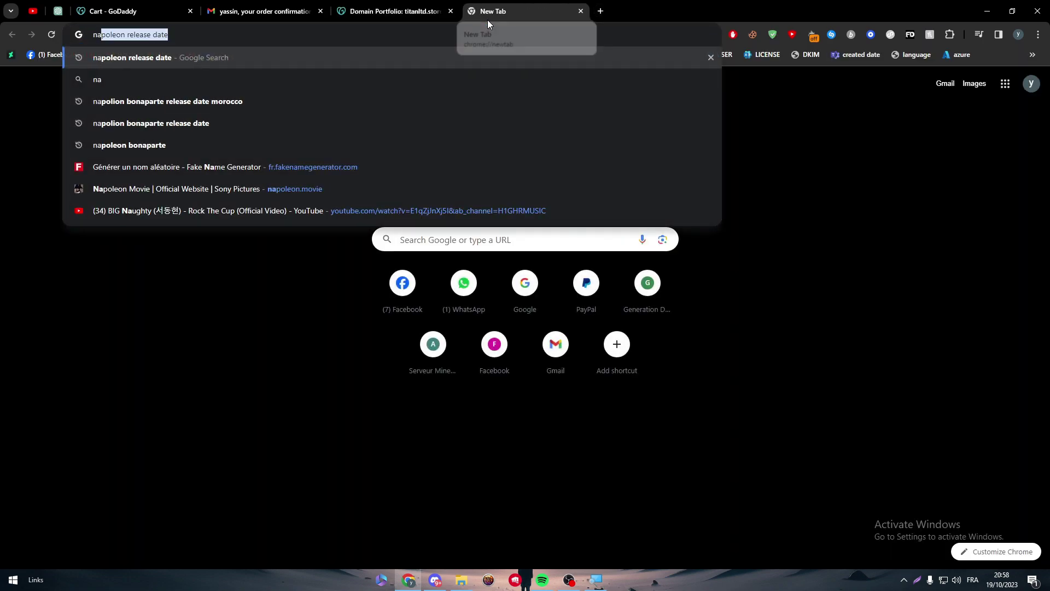
key("Return")
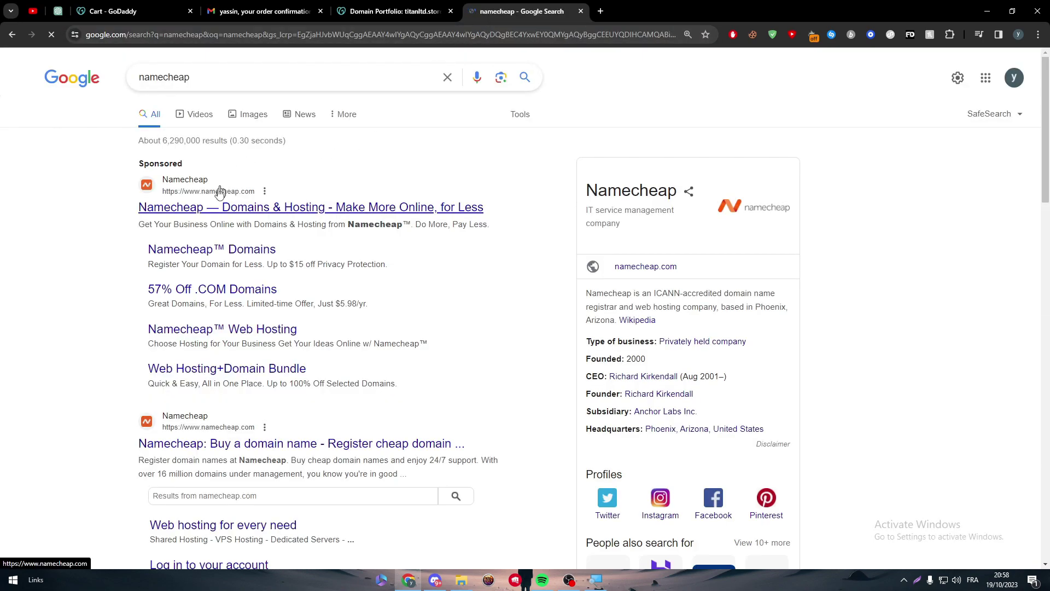
left_click(187, 215)
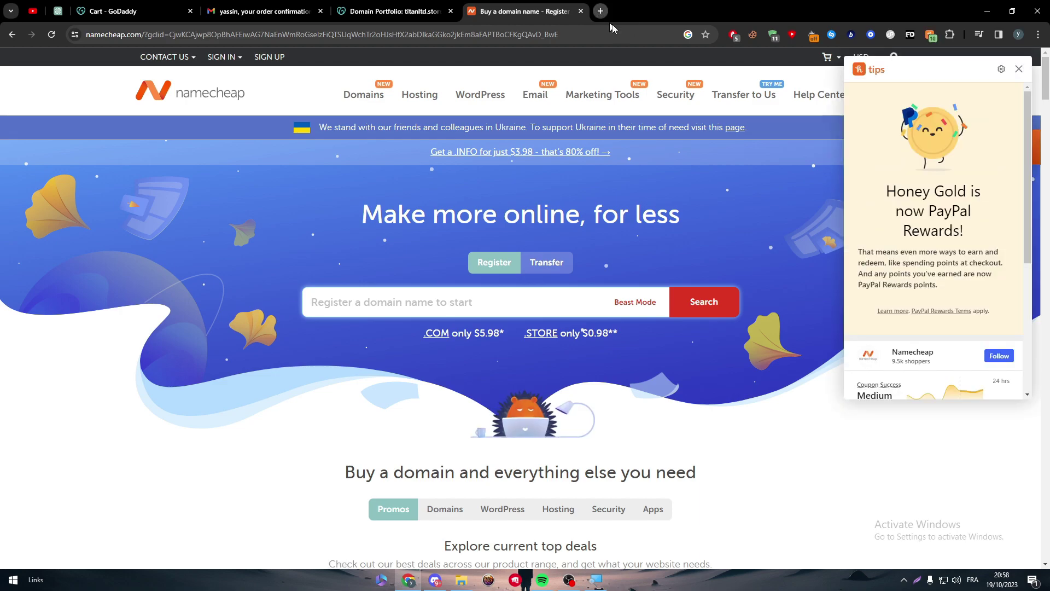
- Load Namecheap's web hosting page and scroll to the featured plans, noting the Stellar Business price
left_click(1002, 69)
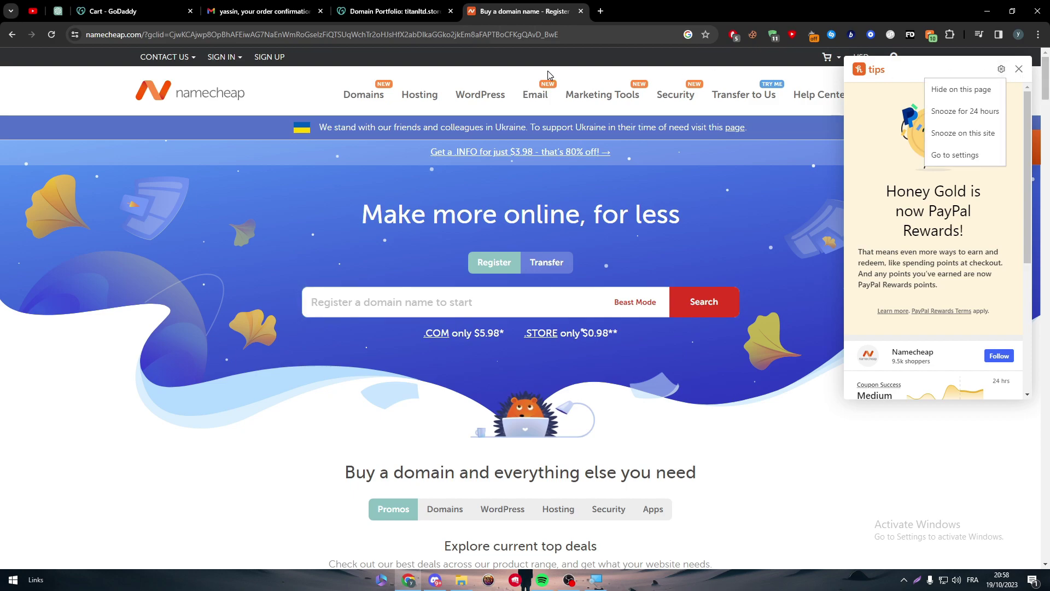
left_click(420, 94)
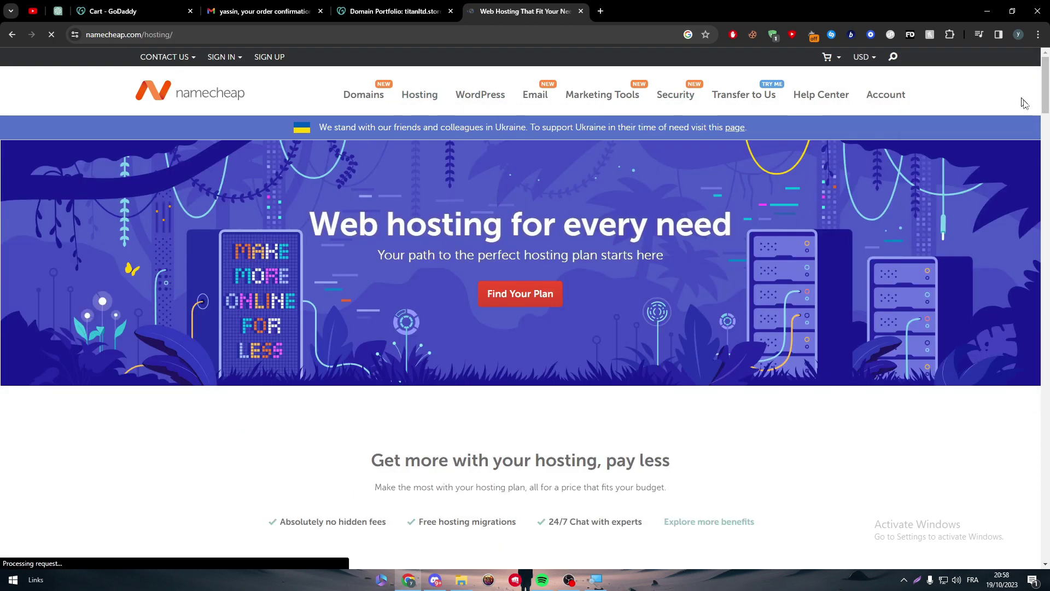
left_click_drag(1046, 109, 1046, 262)
left_click_drag(339, 244, 293, 247)
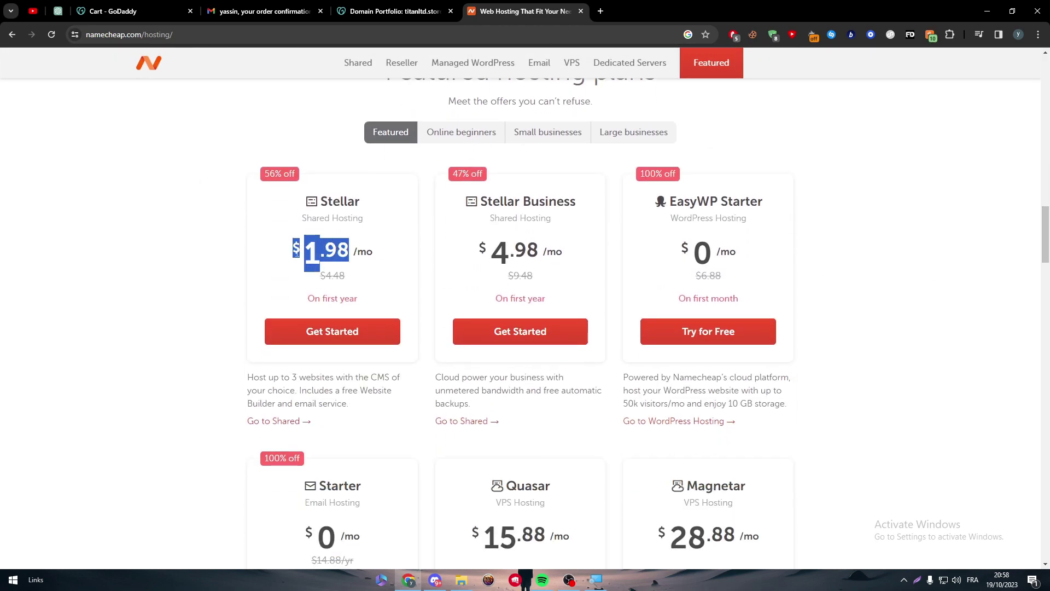
left_click(468, 255)
left_click_drag(467, 255, 633, 251)
left_click(707, 254)
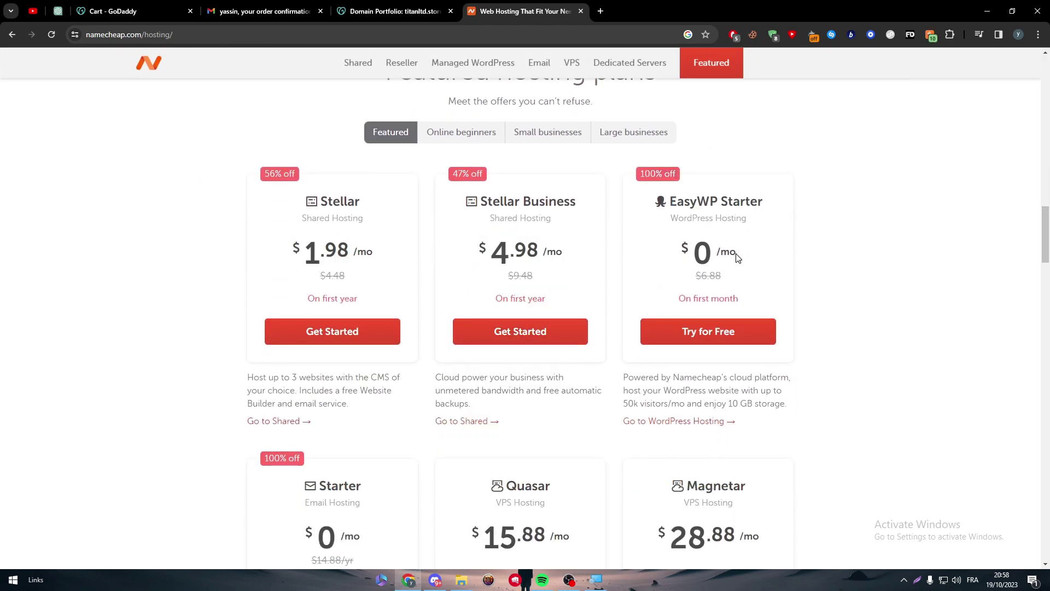
left_click_drag(714, 256, 682, 251)
mouse_move(1043, 230)
left_mouse_down()
mouse_move(1039, 403)
mouse_move(1044, 212)
left_mouse_up()
- Compare the hosting types of EasyWP Starter, Stellar and Stellar Business, then return to GoDaddy
left_click(897, 255)
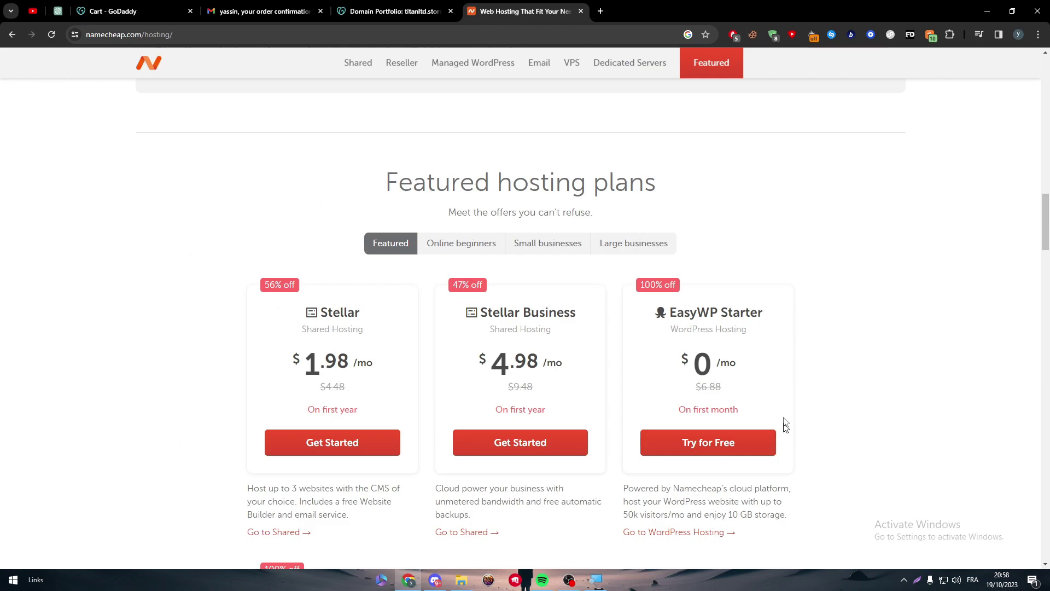
left_click_drag(670, 328, 753, 338)
left_click(753, 337)
left_click_drag(315, 339, 363, 333)
left_click(364, 333)
left_click_drag(510, 331, 604, 332)
left_click(570, 343)
left_click_drag(1043, 221, 1039, 77)
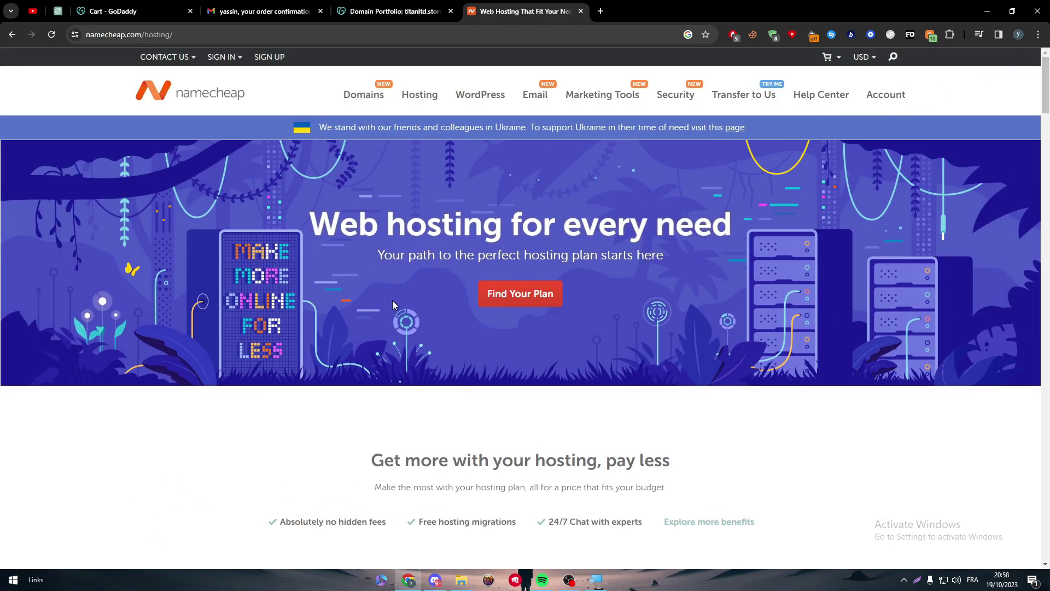
left_click(423, 7)
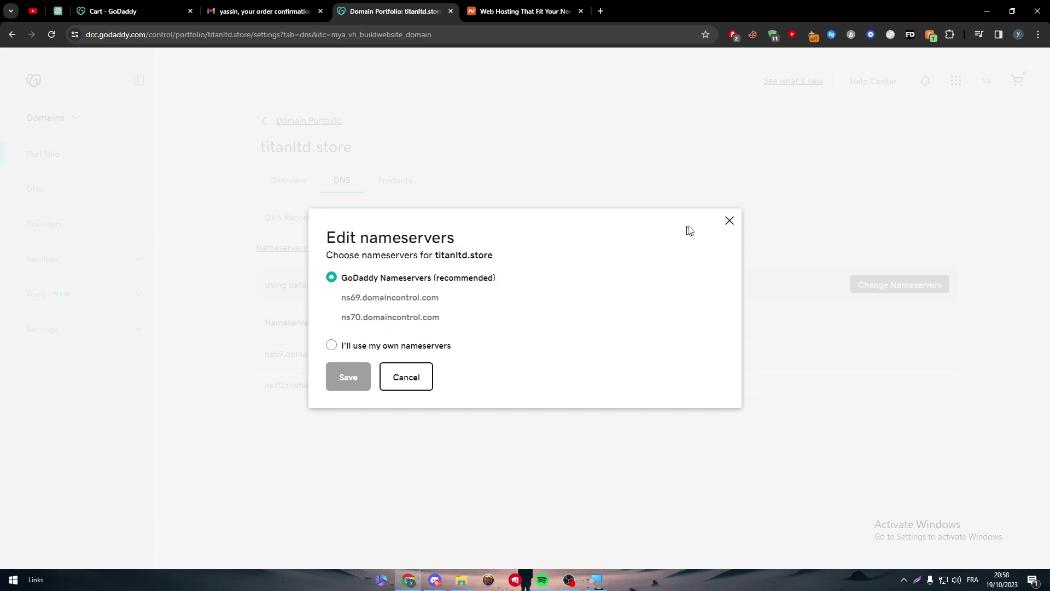
- Close the nameserver editor unchanged and paste titanltd.store into the Namecheap tab's address bar
left_click(729, 220)
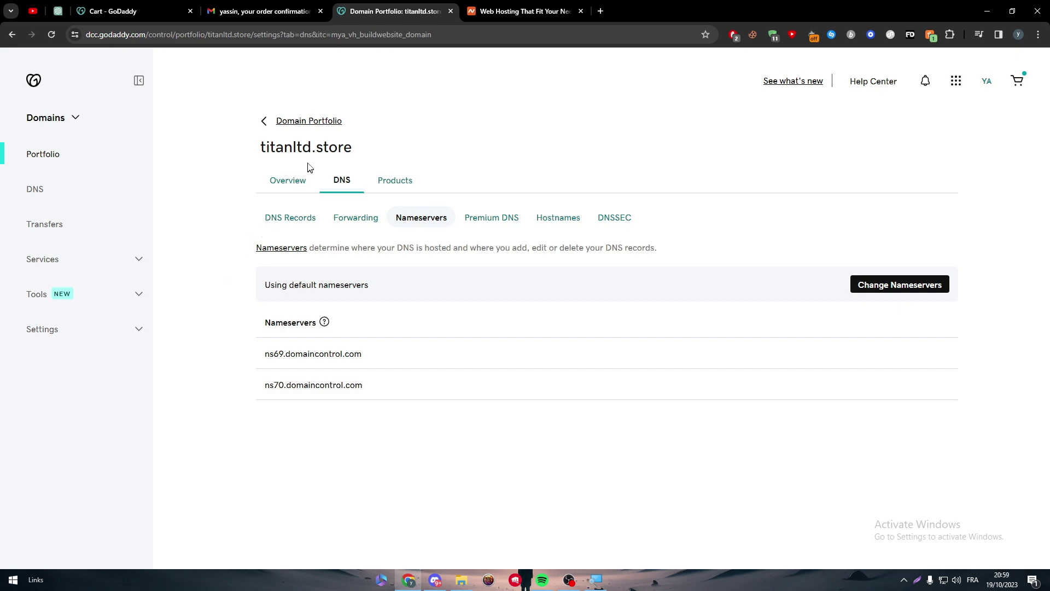
left_click_drag(261, 146, 353, 147)
key("ctrl+c")
left_click(520, 11)
left_click(519, 34)
key("ctrl+v")
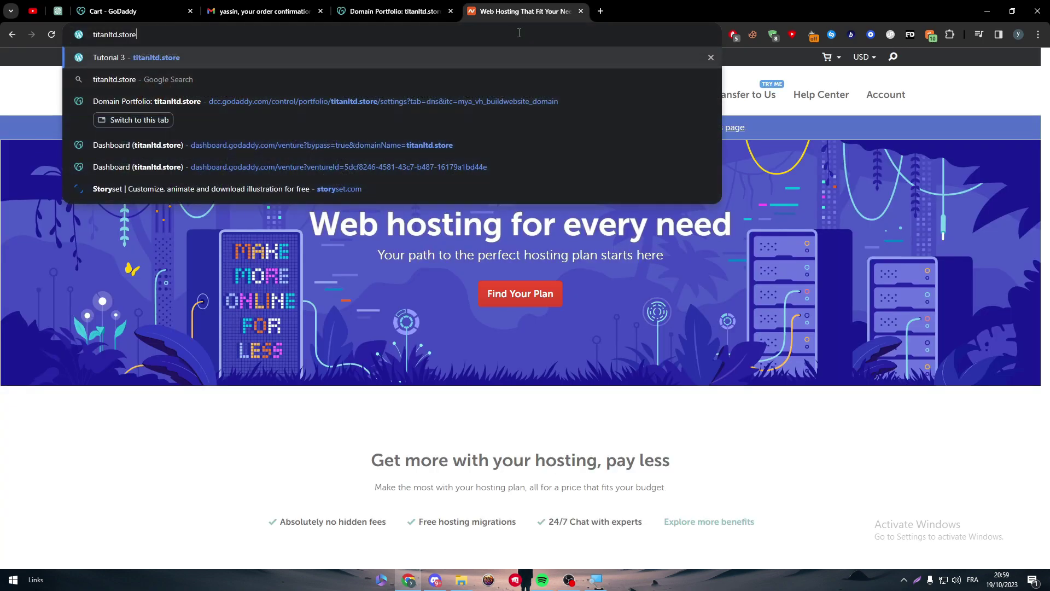
- Go back to GoDaddy's My Business dashboard for titanltd.store
left_click(395, 12)
left_click(530, 134)
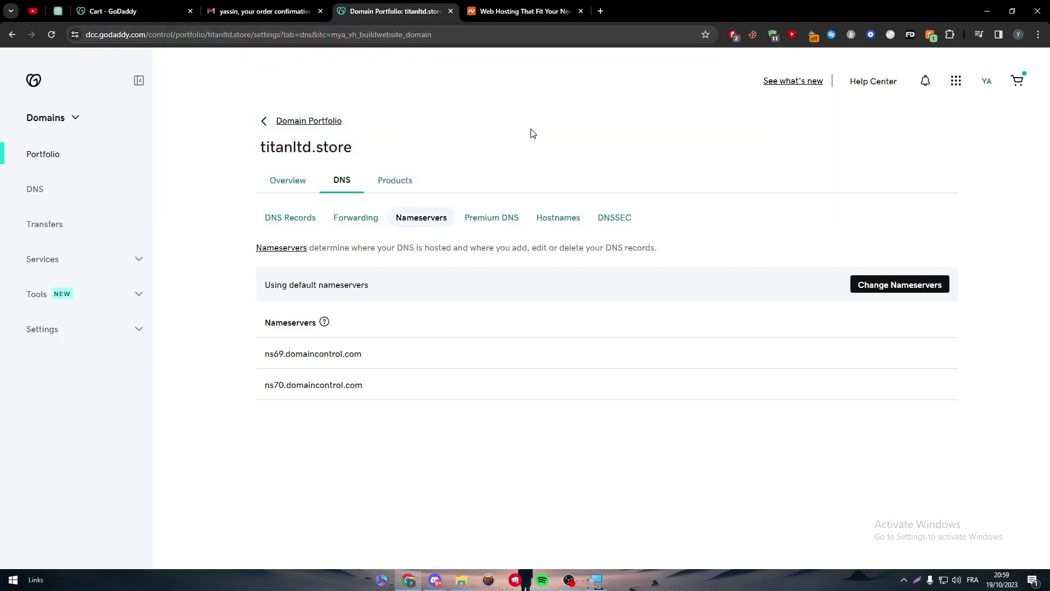
left_click(507, 7)
left_click(34, 83)
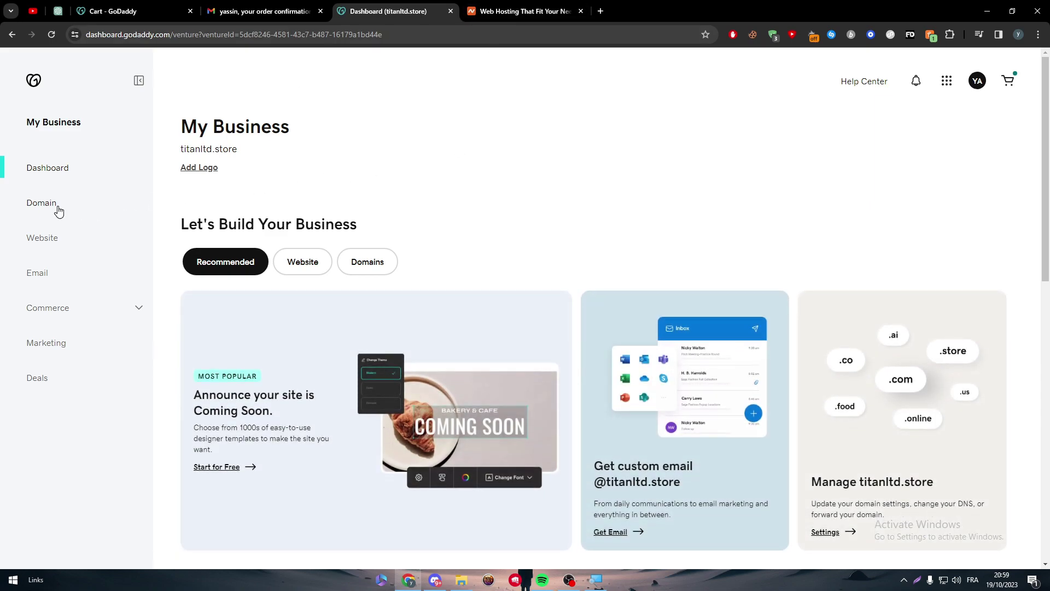
- Open DNS management for titanltd.store and review its DNS records list
left_click(24, 209)
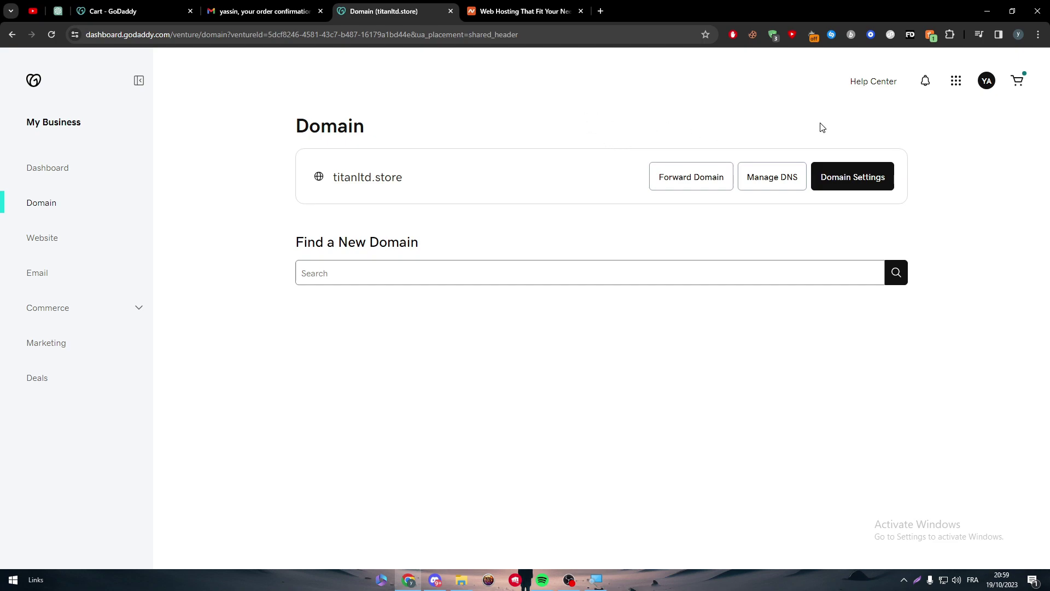
left_click(761, 176)
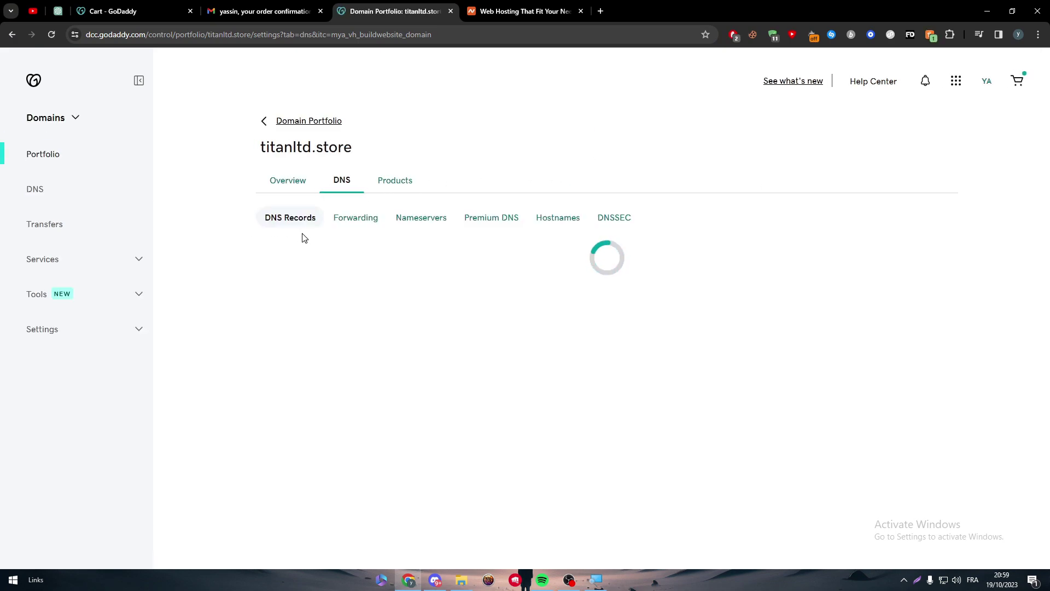
left_click(425, 227)
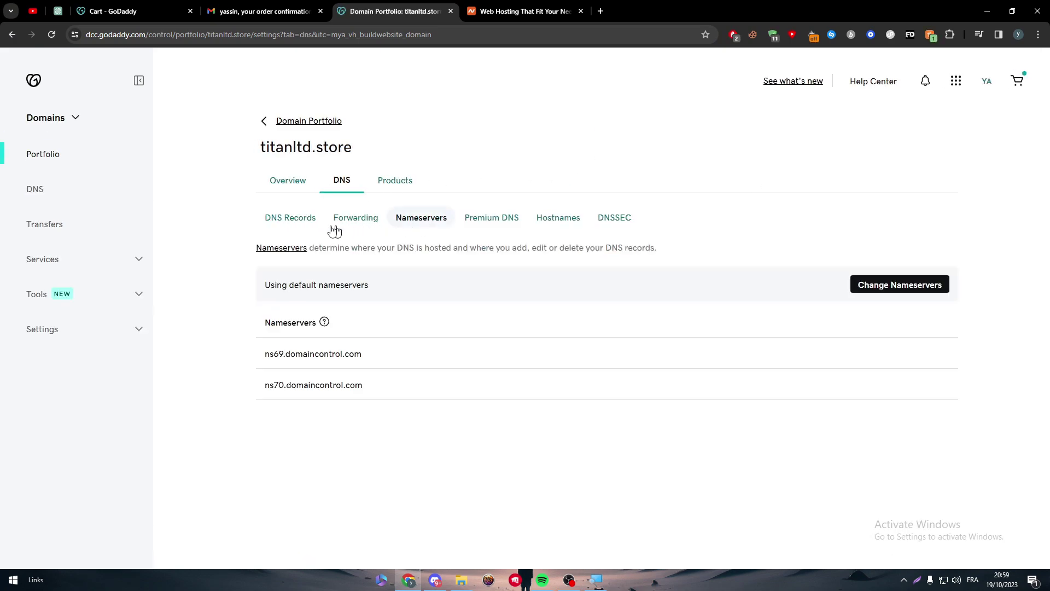
left_click(286, 222)
scroll(1045, 401, "down", 4)
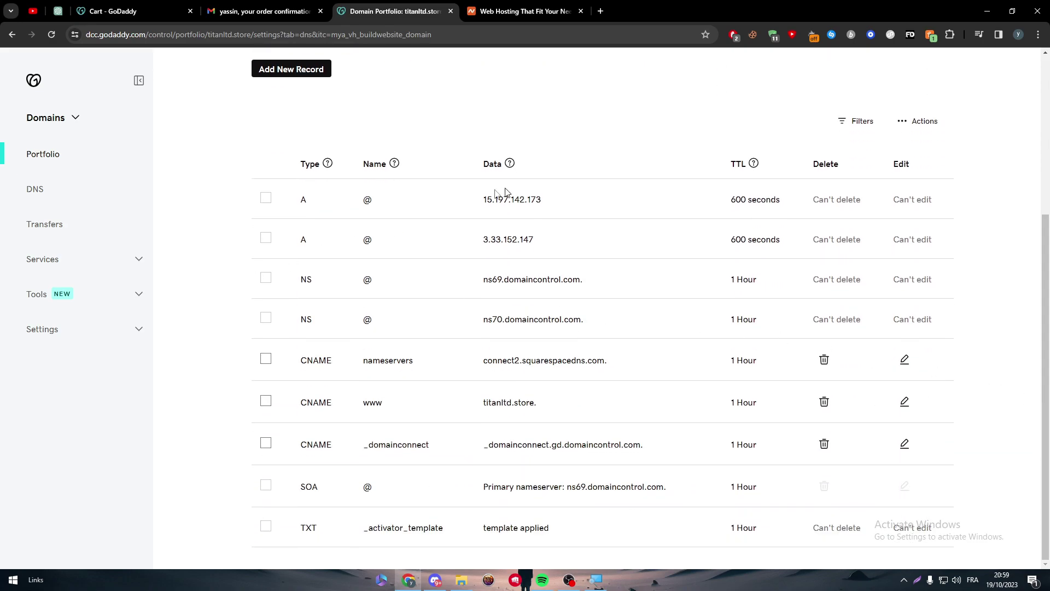
scroll(1030, 205, "up", 2)
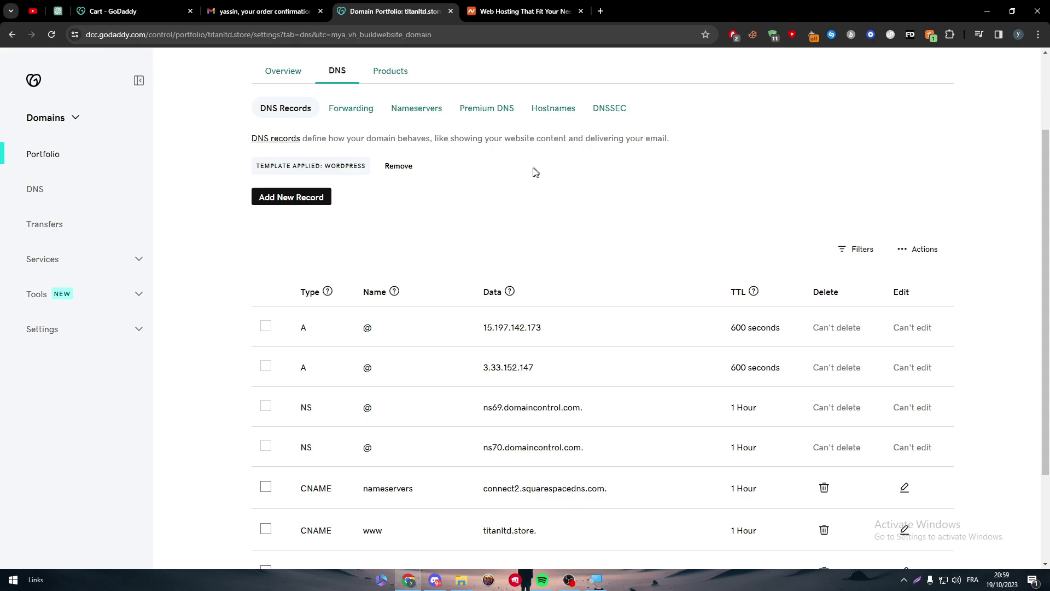
- Add a new CNAME record with value connect2.squarespacedns.com
left_click(282, 199)
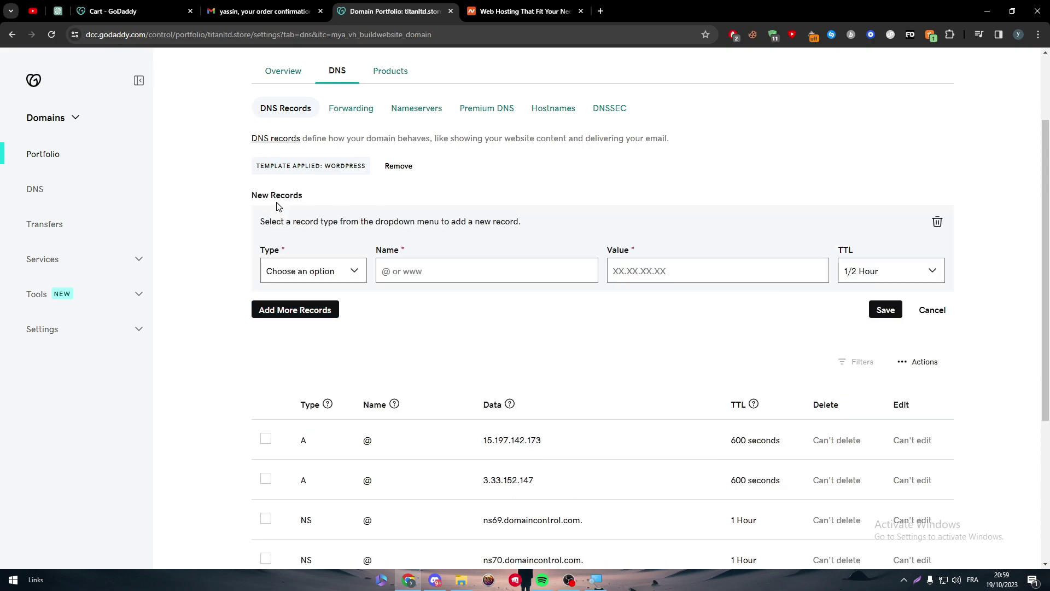
left_click(323, 271)
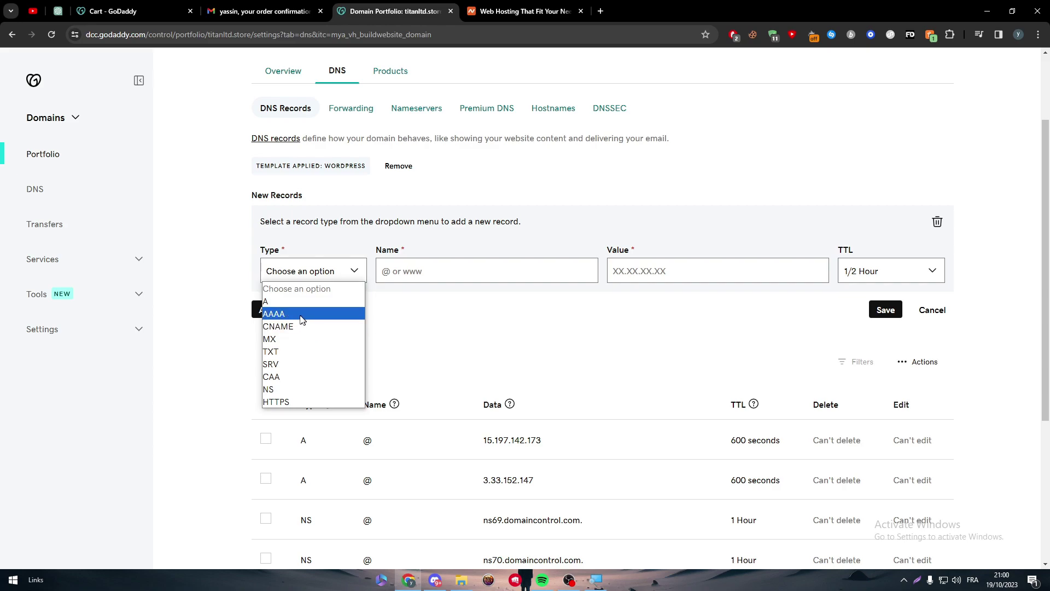
left_click(282, 316)
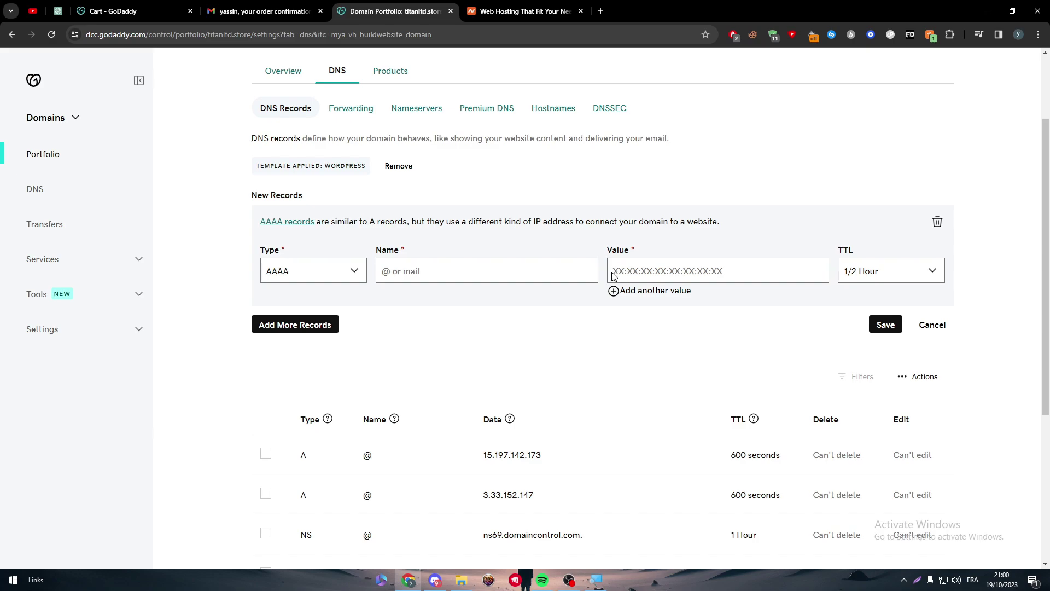
left_click(335, 270)
left_click(288, 323)
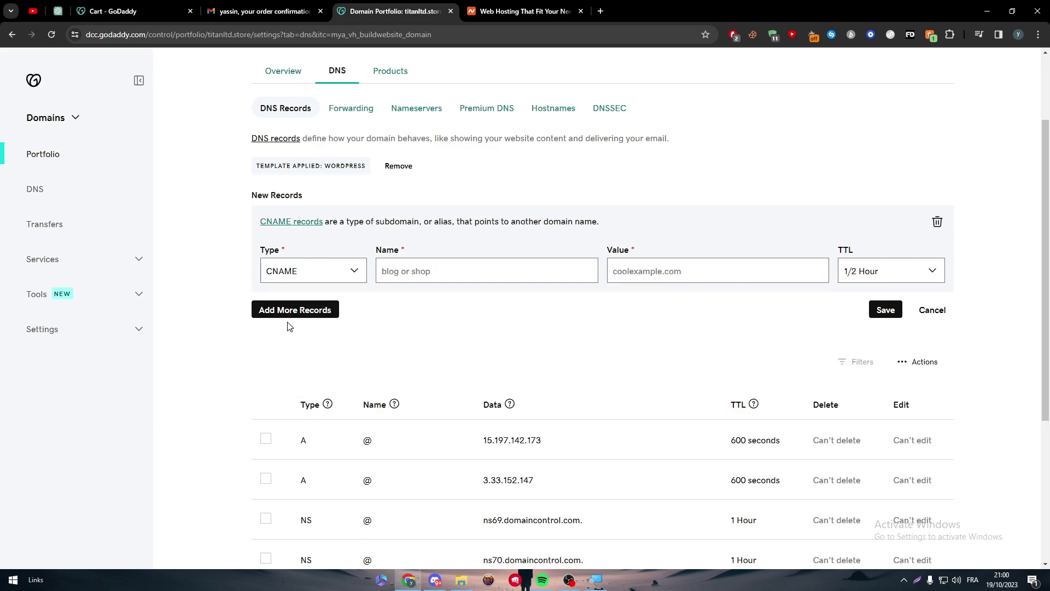
left_click(660, 265)
left_click(694, 294)
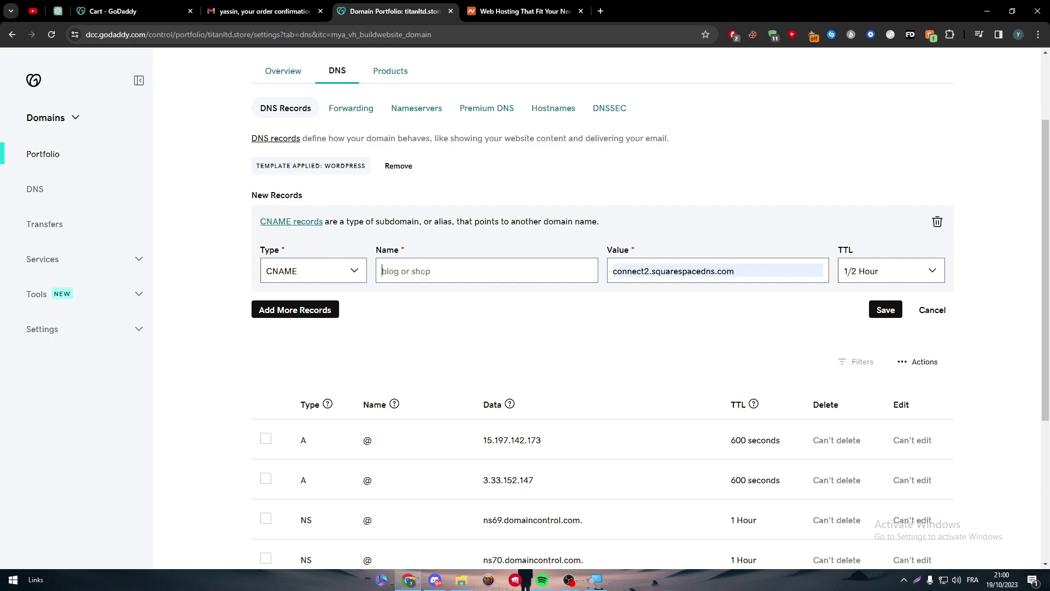
- Enter namecheap as the CNAME record's name
left_click(421, 271)
type("@")
key("BackSpace")
type("namecheap")
left_click(491, 348)
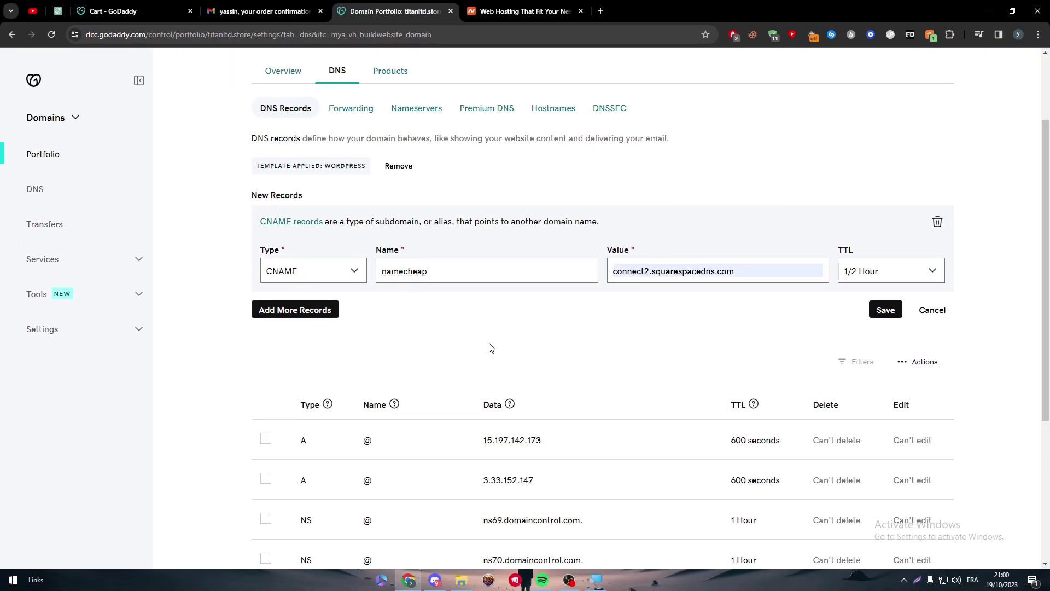